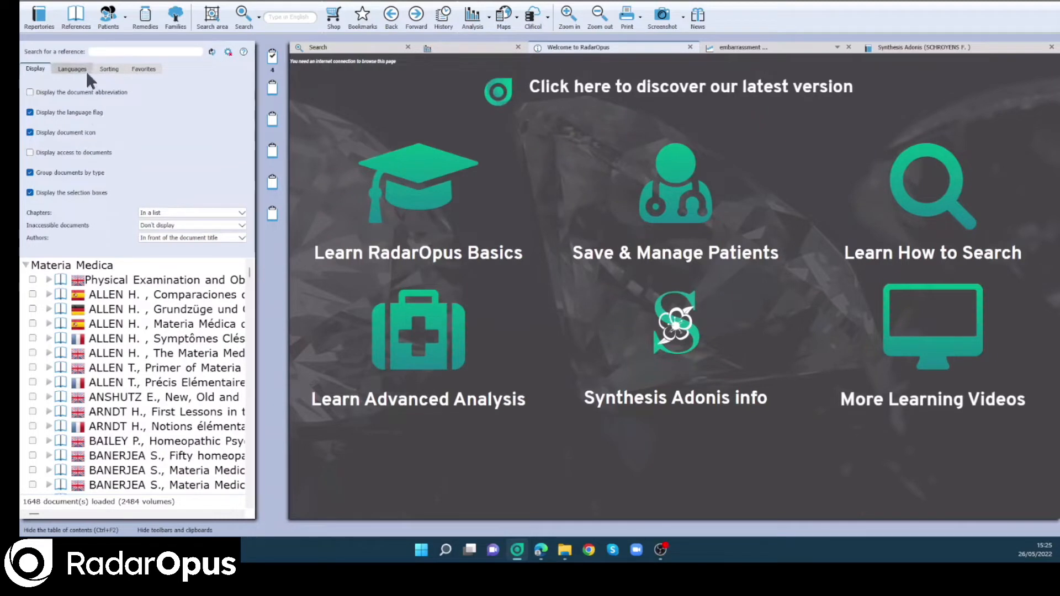
Limit the references list to English documents by deselecting all languages and enabling only English
left_click(76, 77)
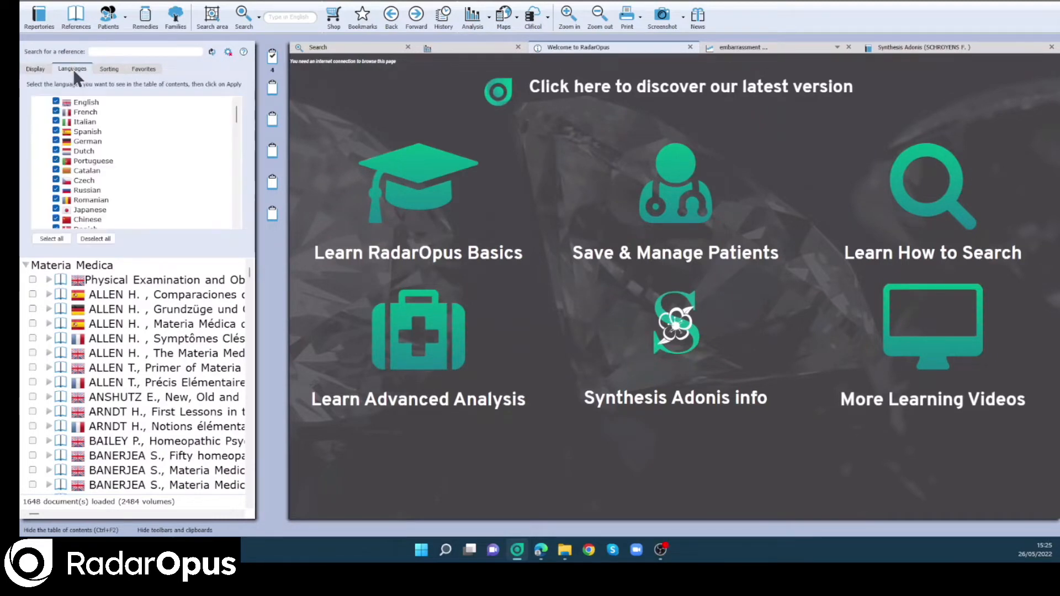
left_click(94, 240)
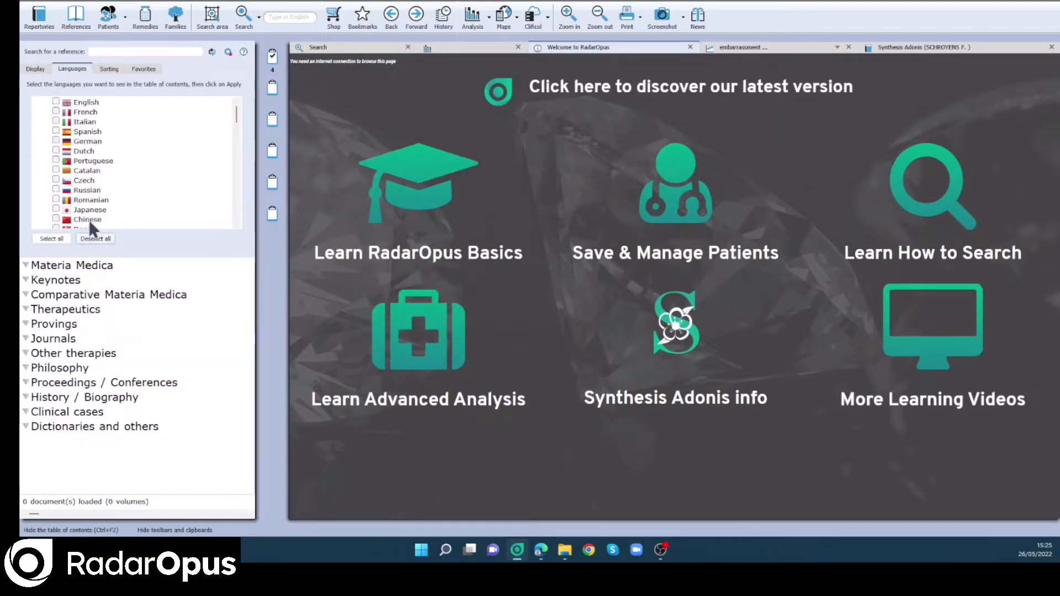
left_click(56, 103)
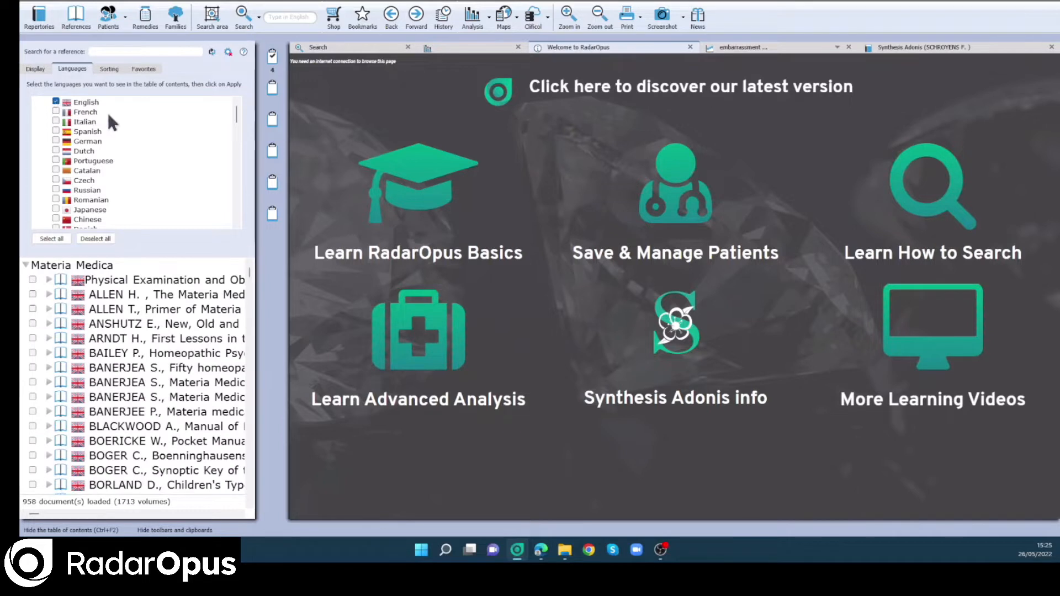
Hide the document icon, language flag and selection boxes in the references list
left_click(42, 70)
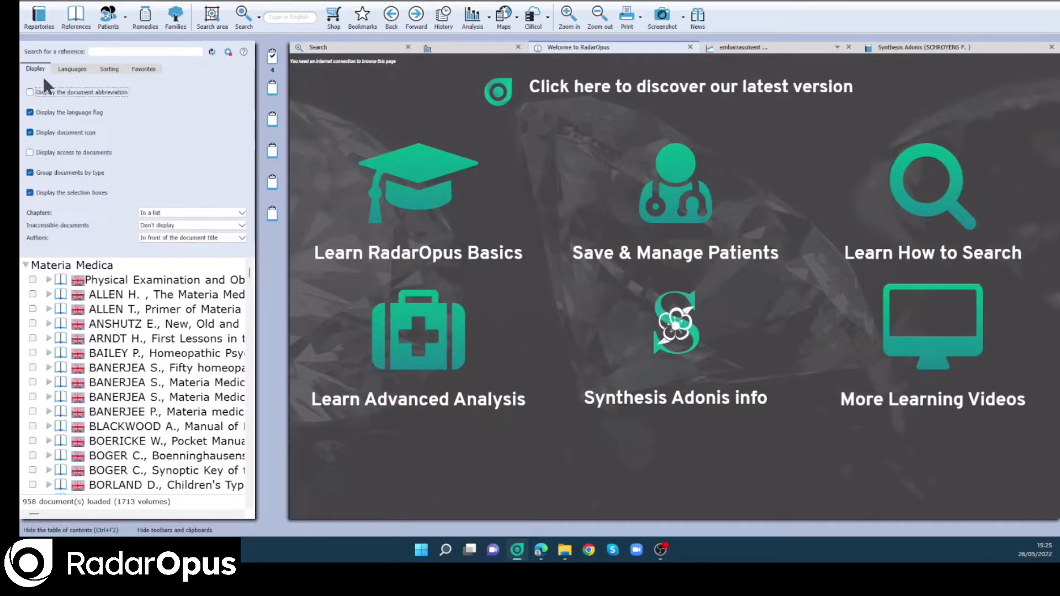
left_click(55, 133)
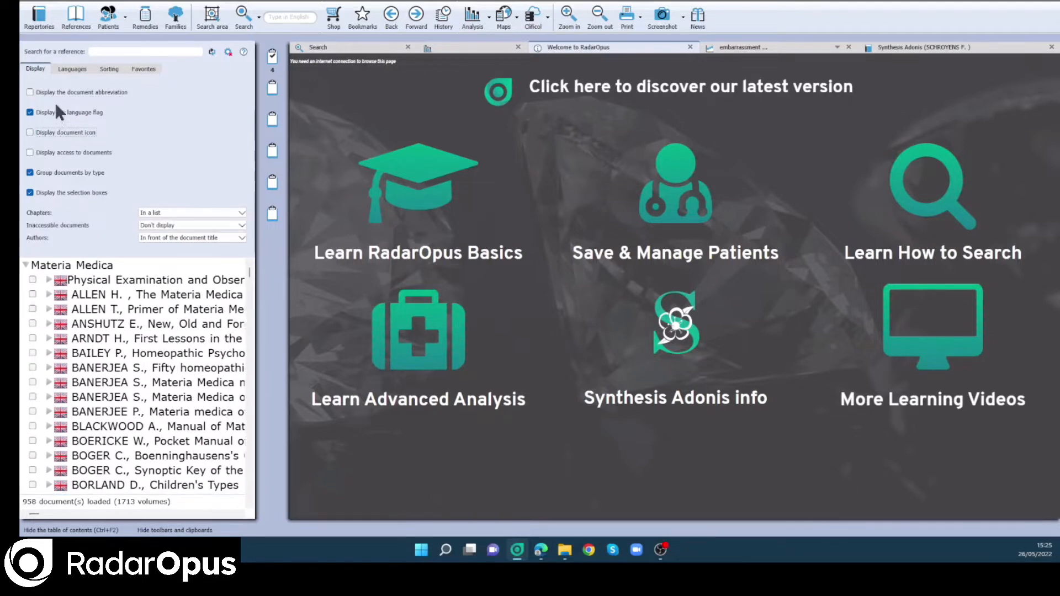
left_click(58, 113)
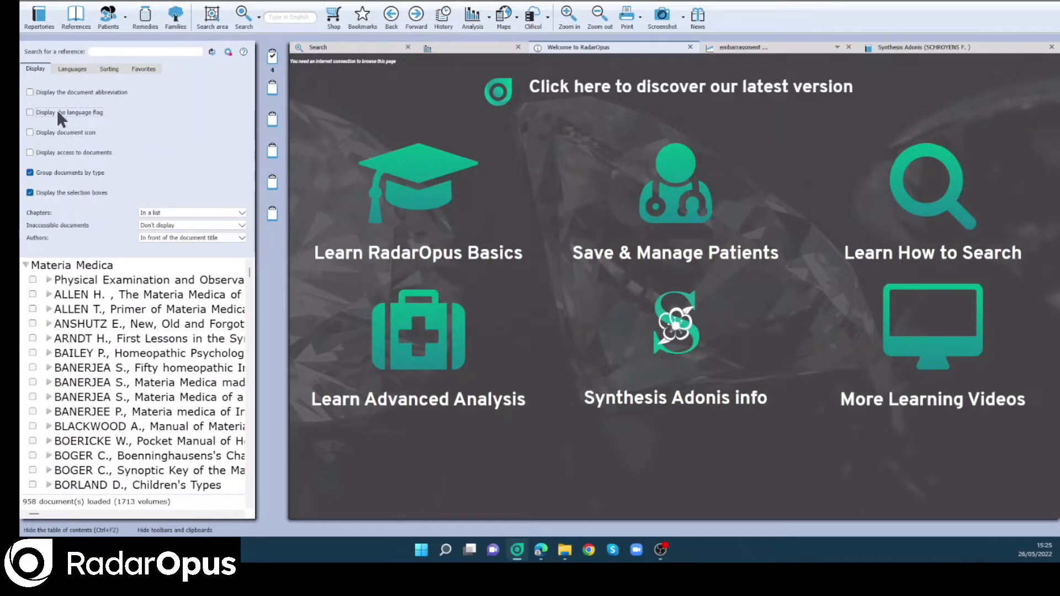
left_click(63, 193)
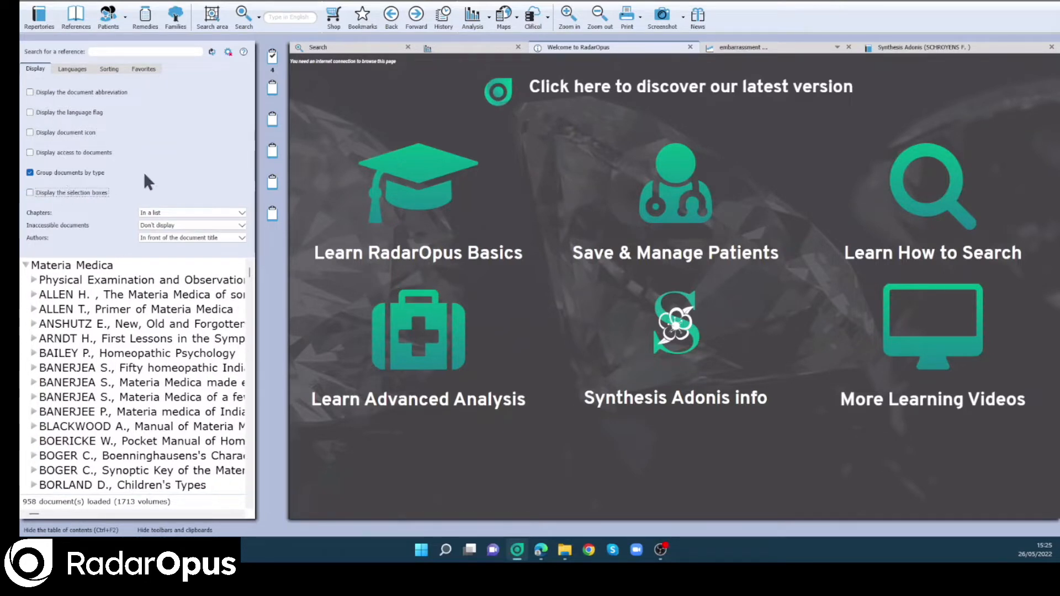
Sort the references by author in descending order, close the list options and look through the reordered list
left_click(109, 70)
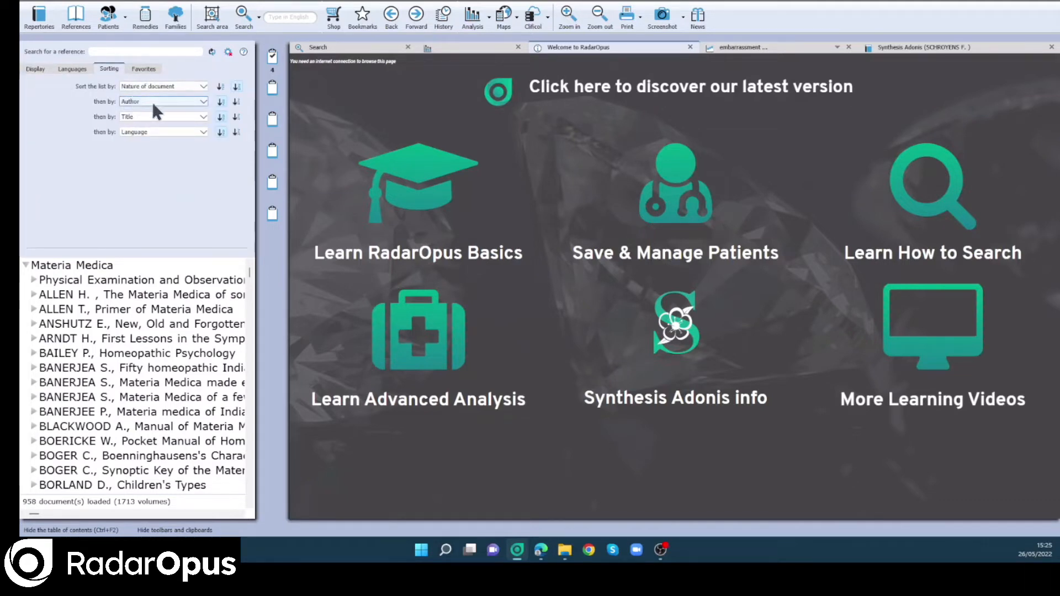
left_click(236, 101)
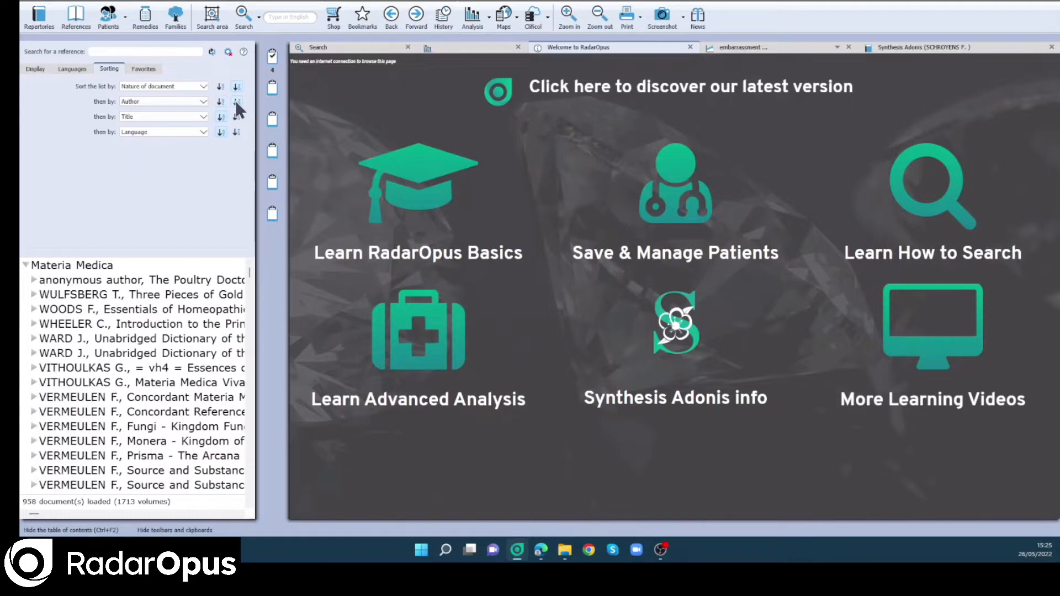
left_click(225, 50)
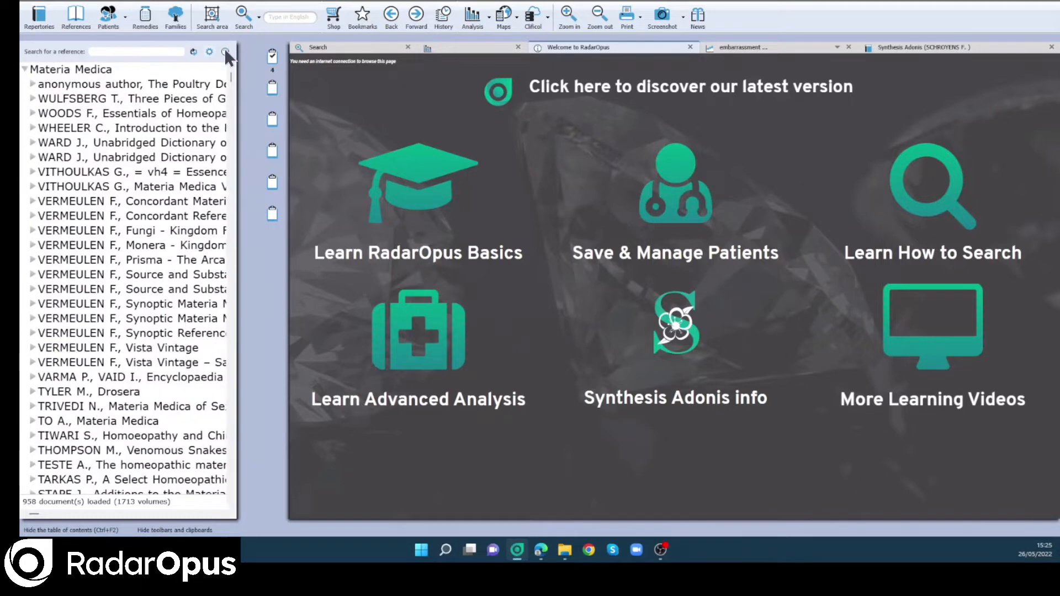
scroll(153, 209, "down", 3)
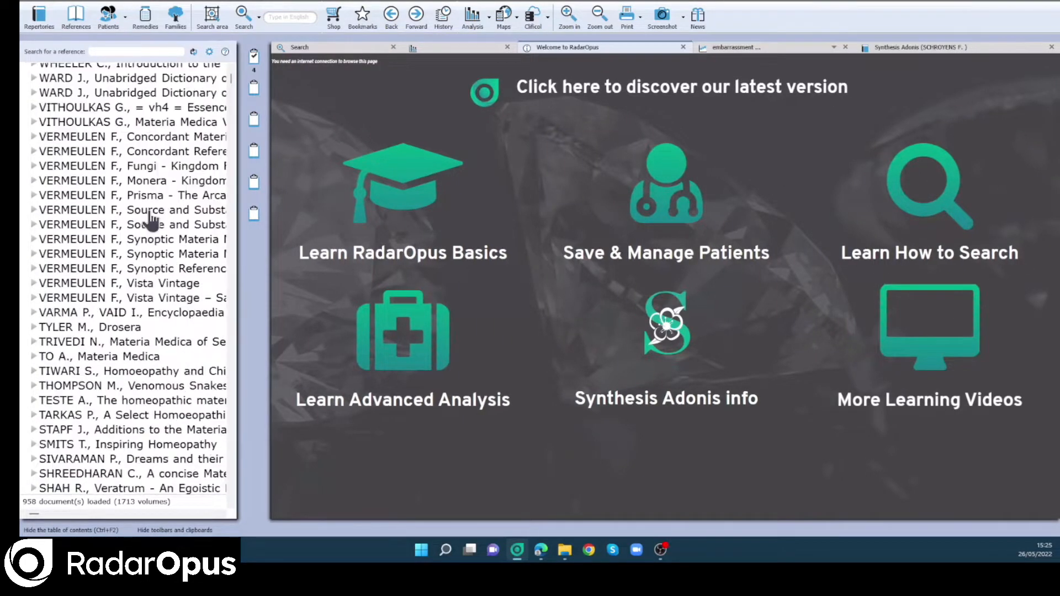
scroll(160, 227, "up", 3)
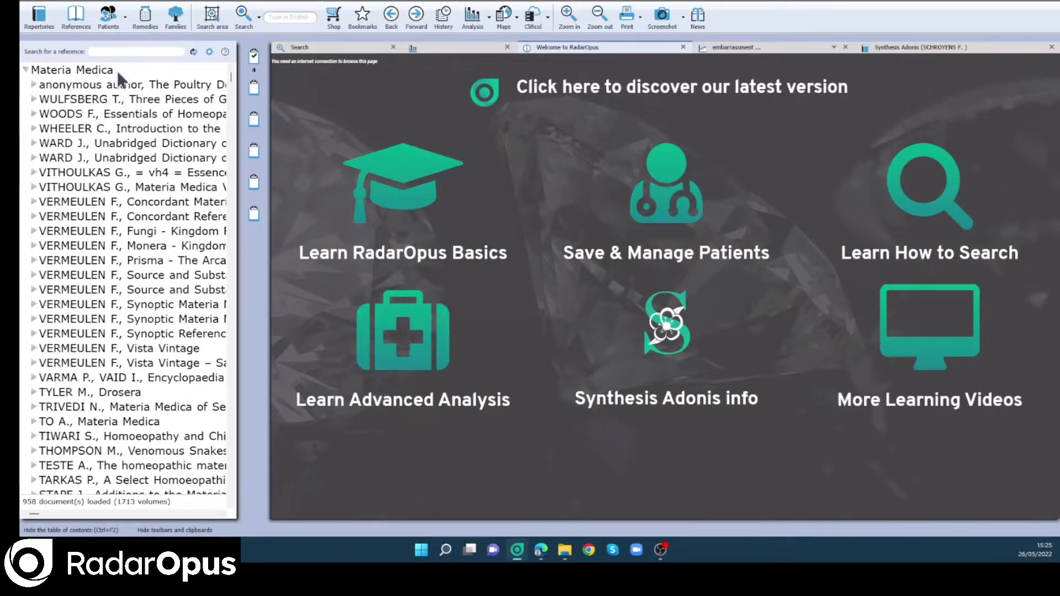
View the list of repertories and return to the list of references
left_click(36, 23)
left_click(67, 23)
left_click(37, 21)
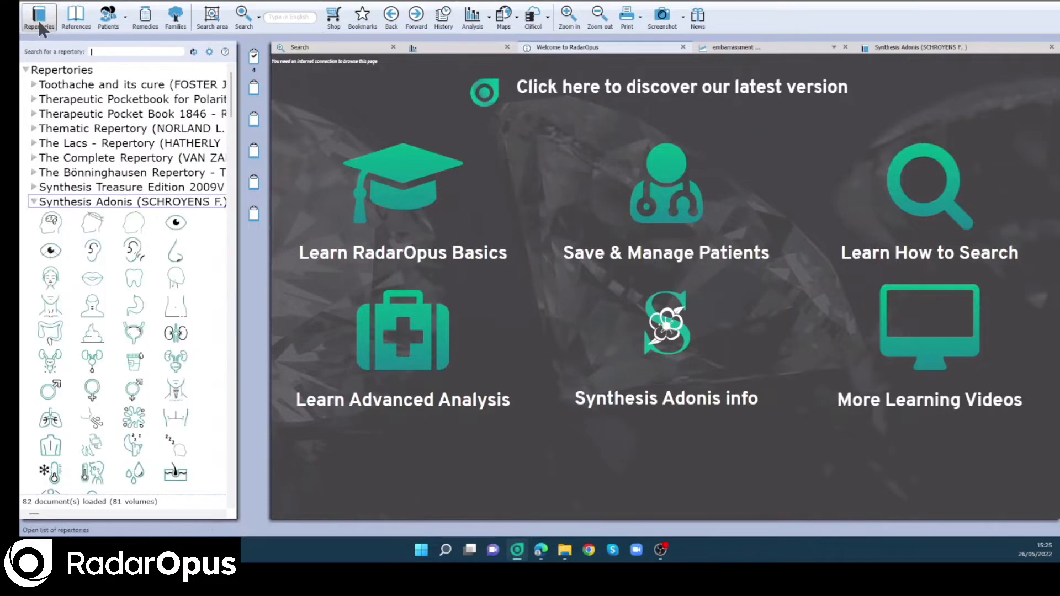
left_click(72, 19)
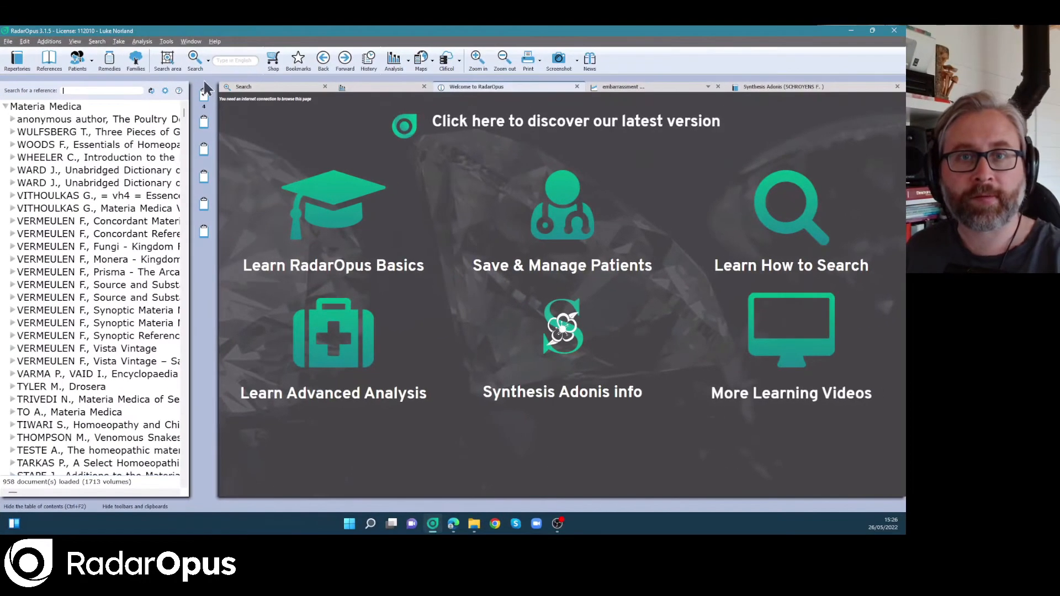
Close the abuse* results on the search page and extend the embarrassment search to all repertories
left_click(174, 69)
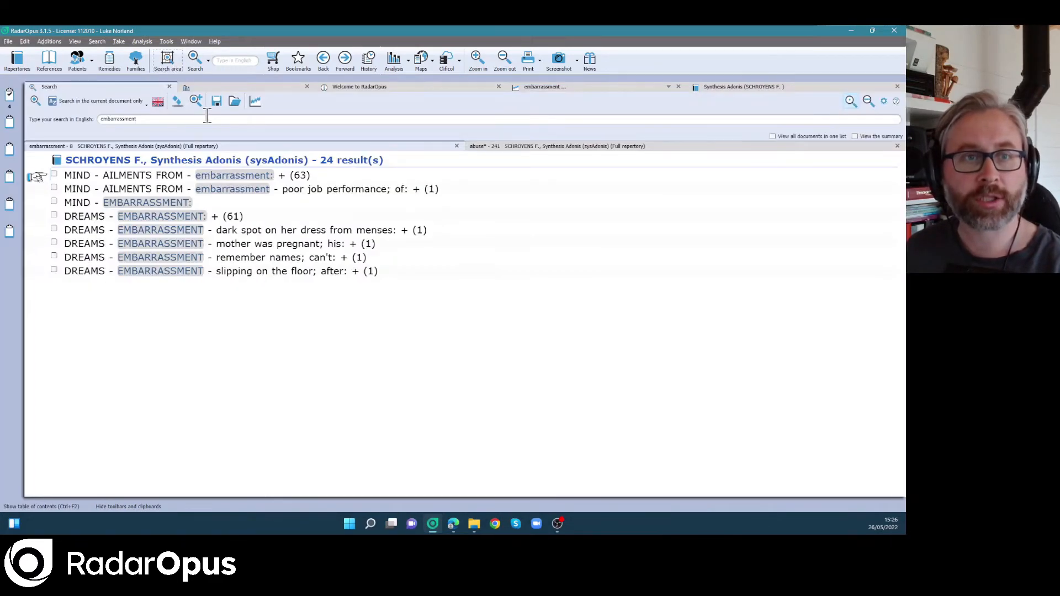
left_click(897, 146)
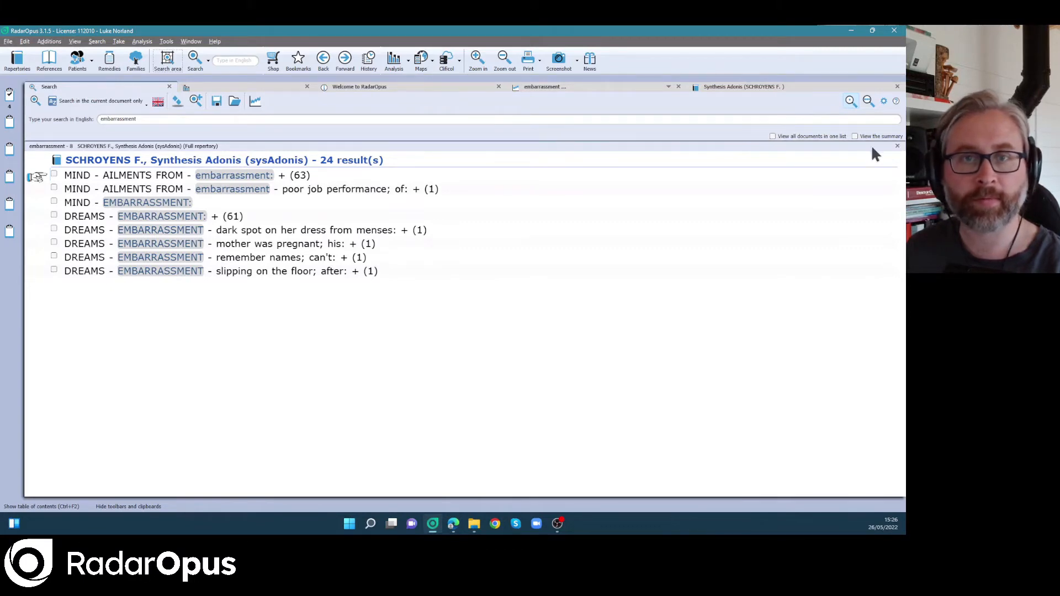
left_click(79, 106)
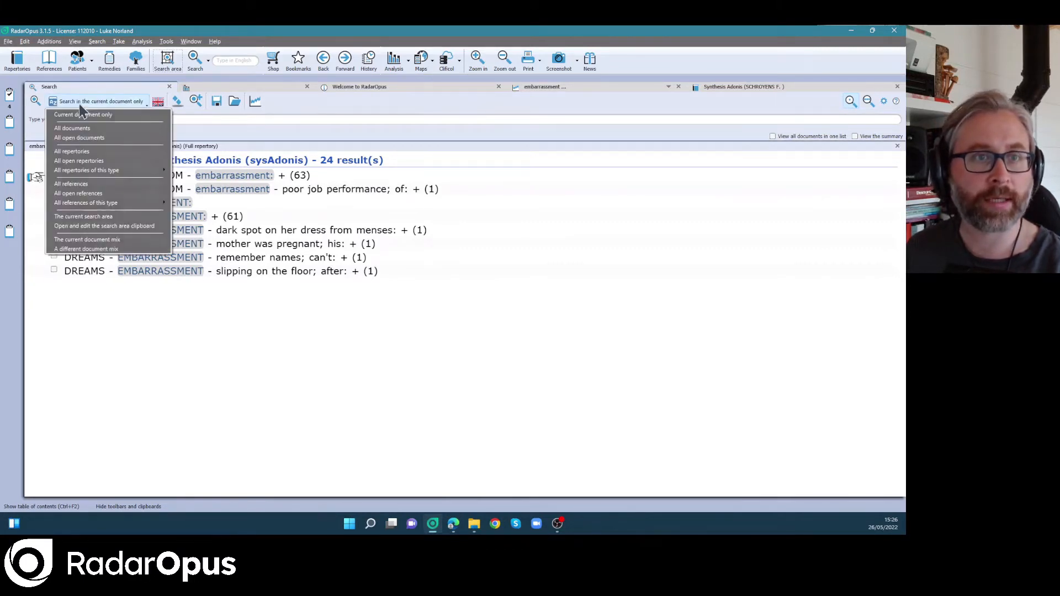
left_click(83, 155)
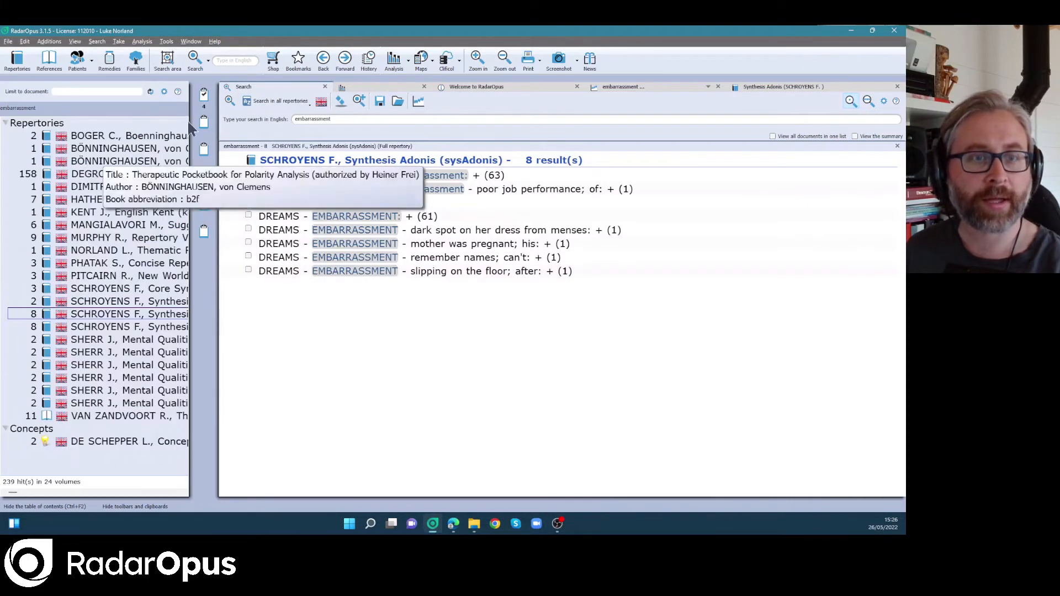
Hide the language flag, document icon and document abbreviation in the search results' document list
left_click(162, 91)
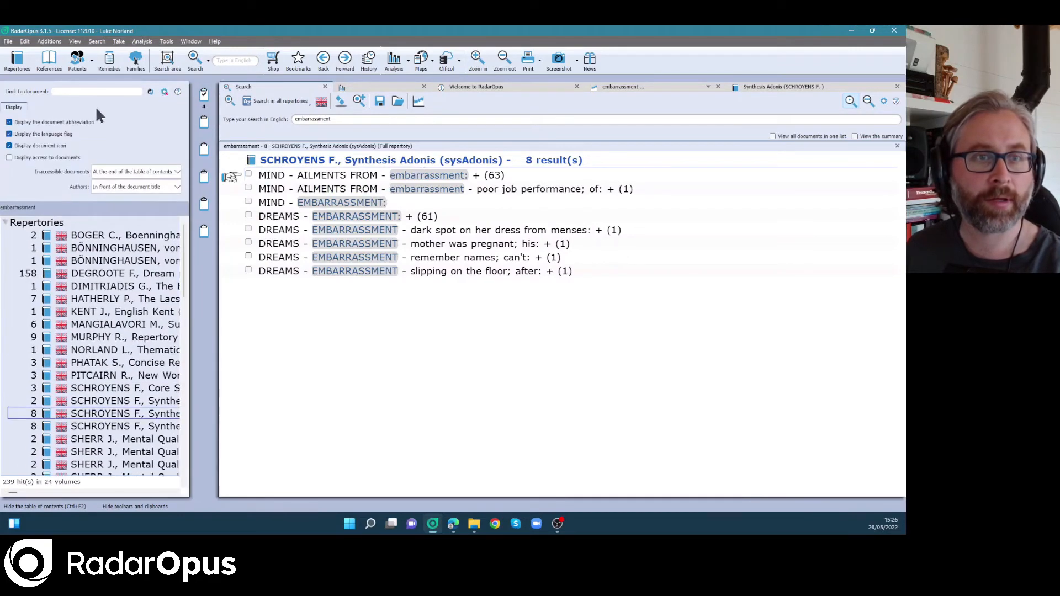
left_click(42, 134)
left_click(34, 145)
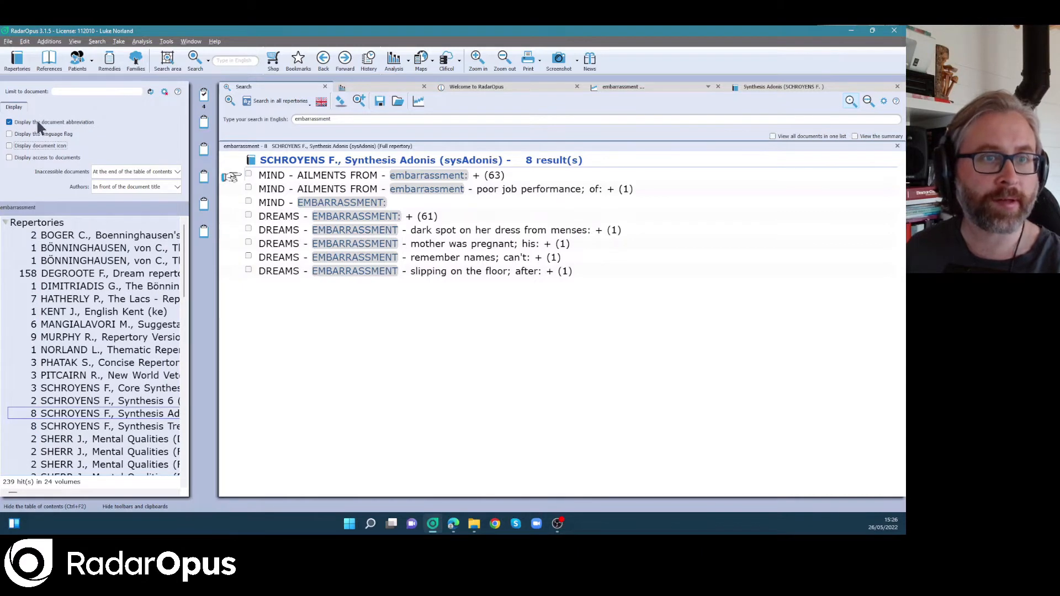
left_click(38, 123)
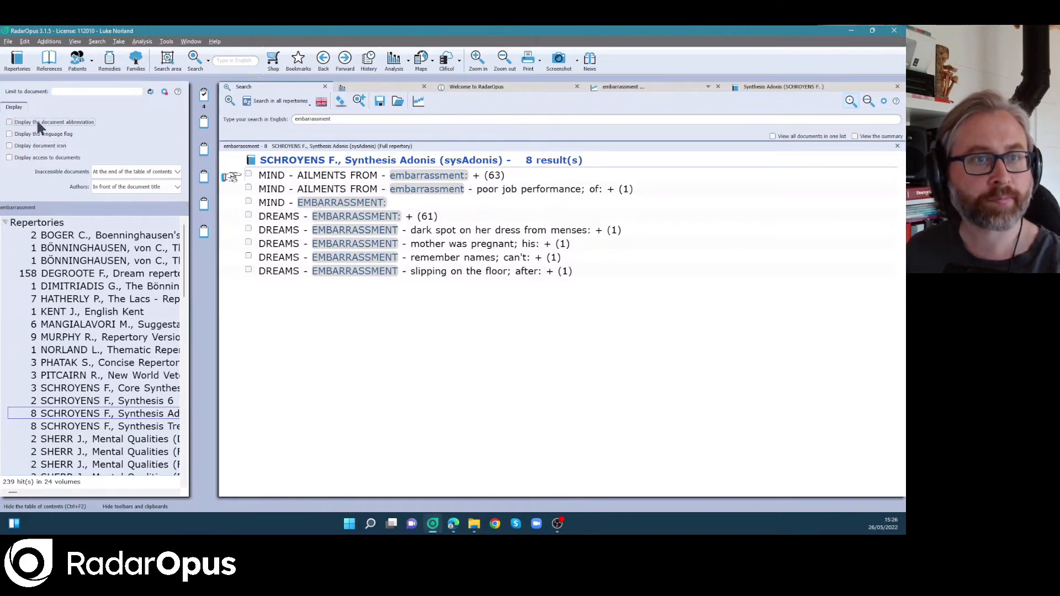
Show the authors after the document title in the results' document list and close its display options
left_click(118, 186)
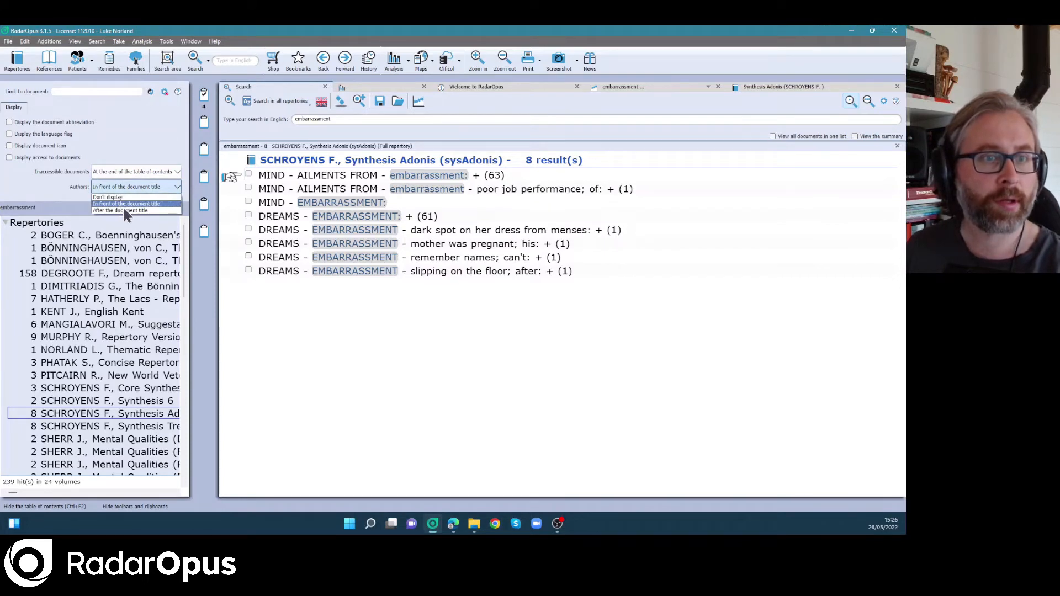
left_click(122, 211)
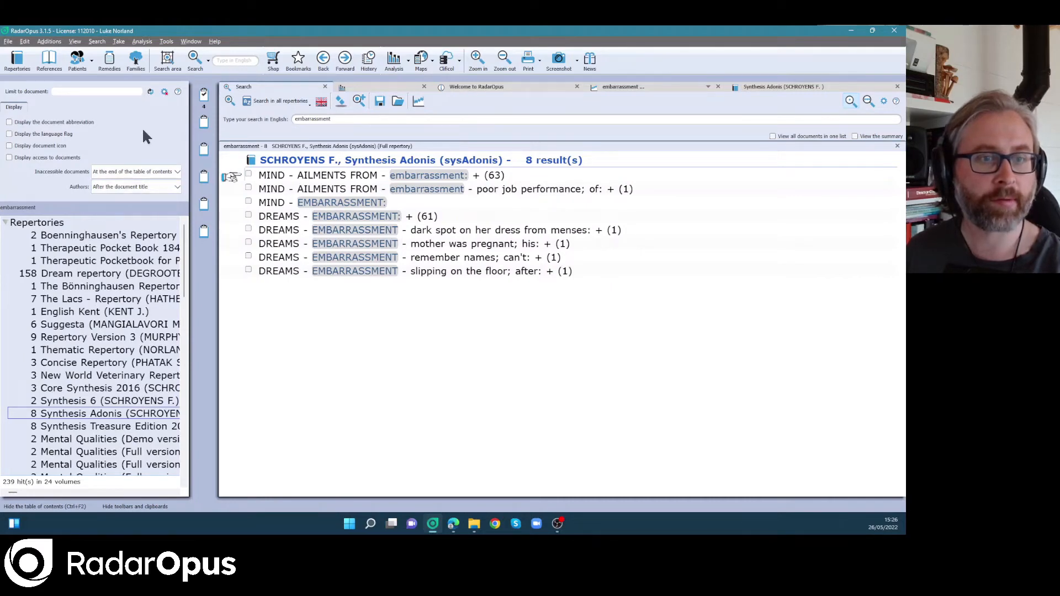
left_click(164, 93)
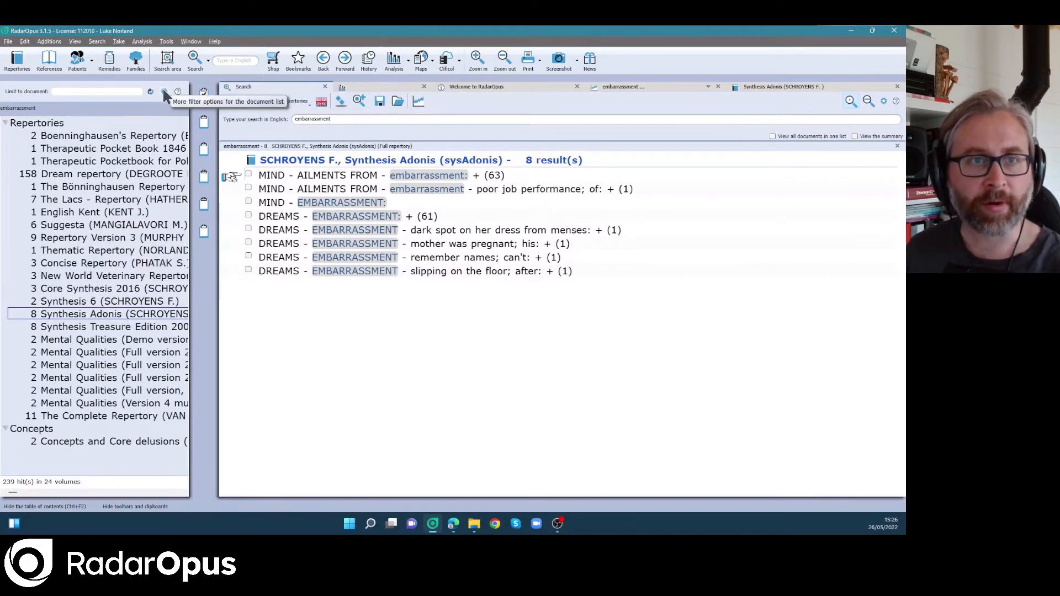
View the search page's options and the document list's filter options, closing each again
left_click(884, 101)
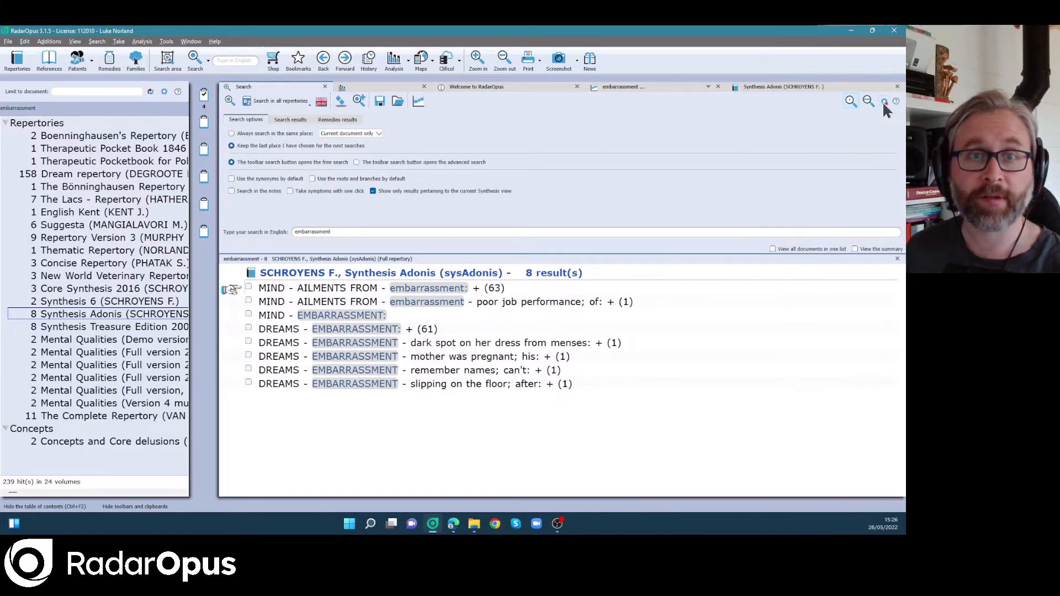
left_click(884, 101)
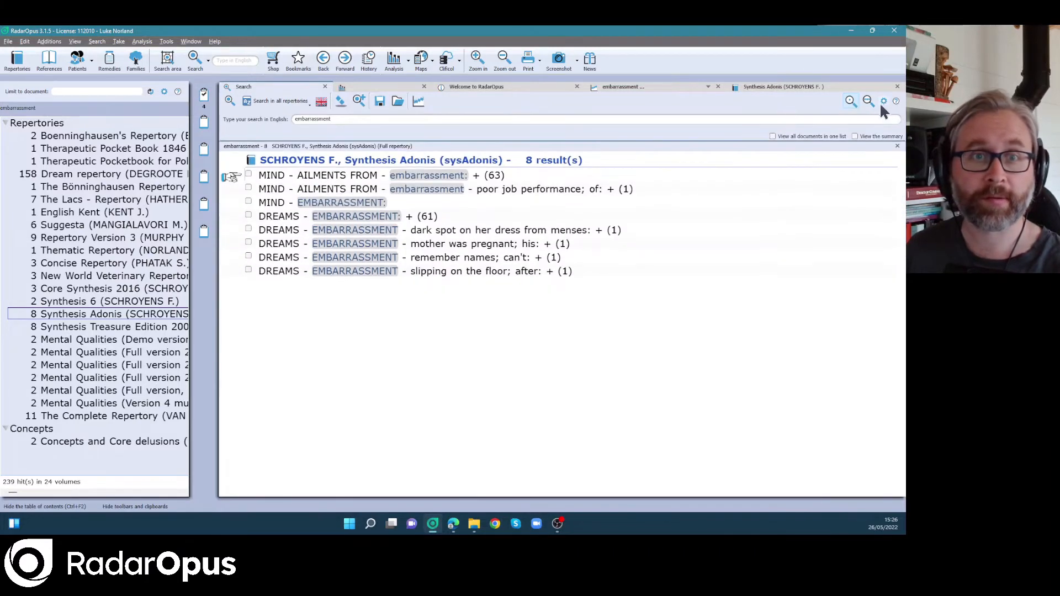
left_click(164, 91)
left_click(163, 91)
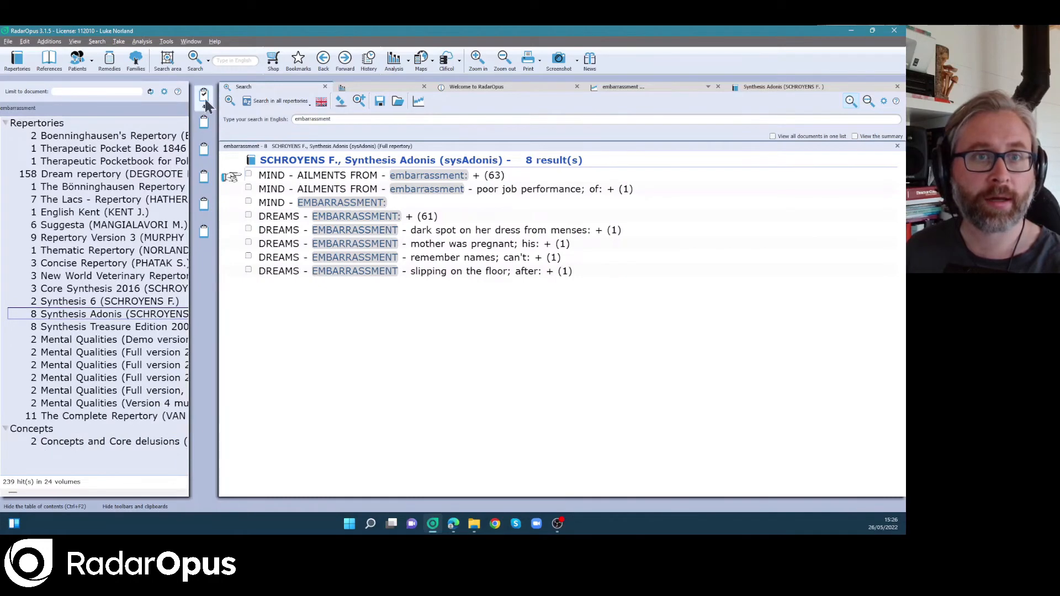
Open the Clipboard 1 analysis, view its POST-TRAUMATIC STRESS DISORDER rubric in the repertory, and return to the analysis
left_click(205, 99)
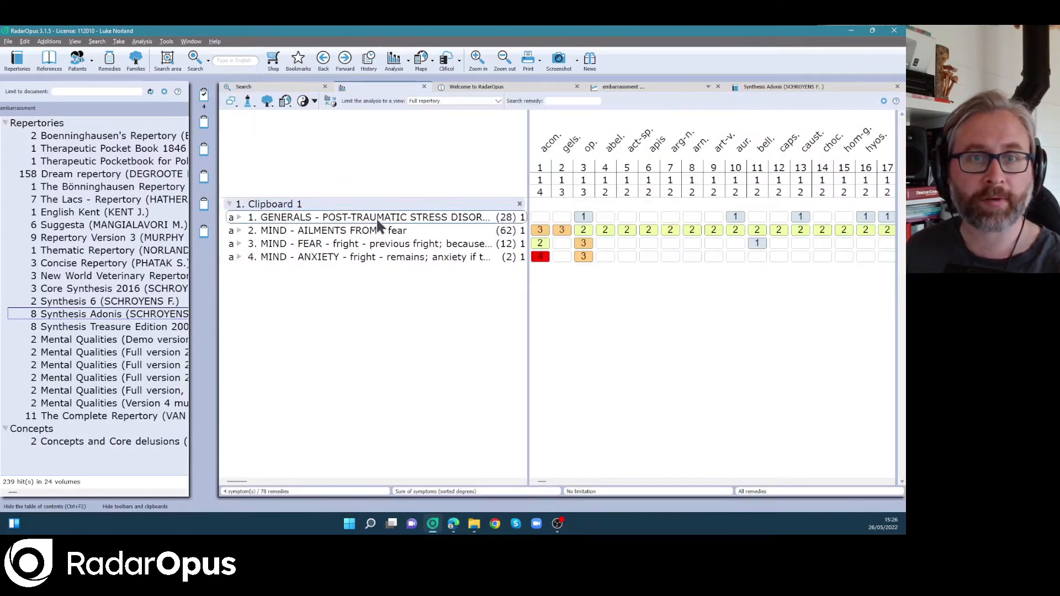
mouse_move(377, 220)
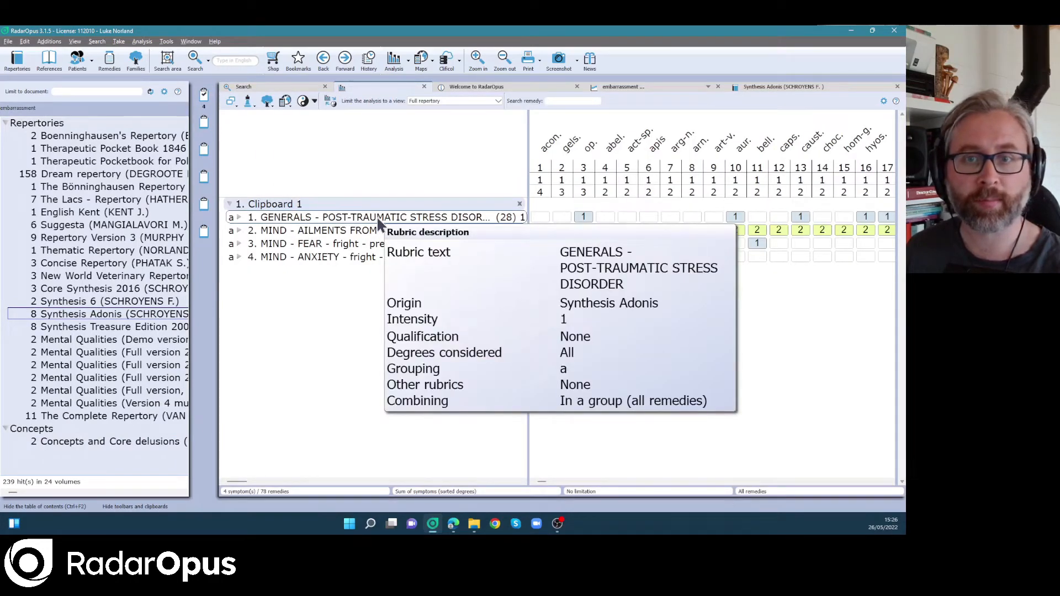
double_click(377, 216)
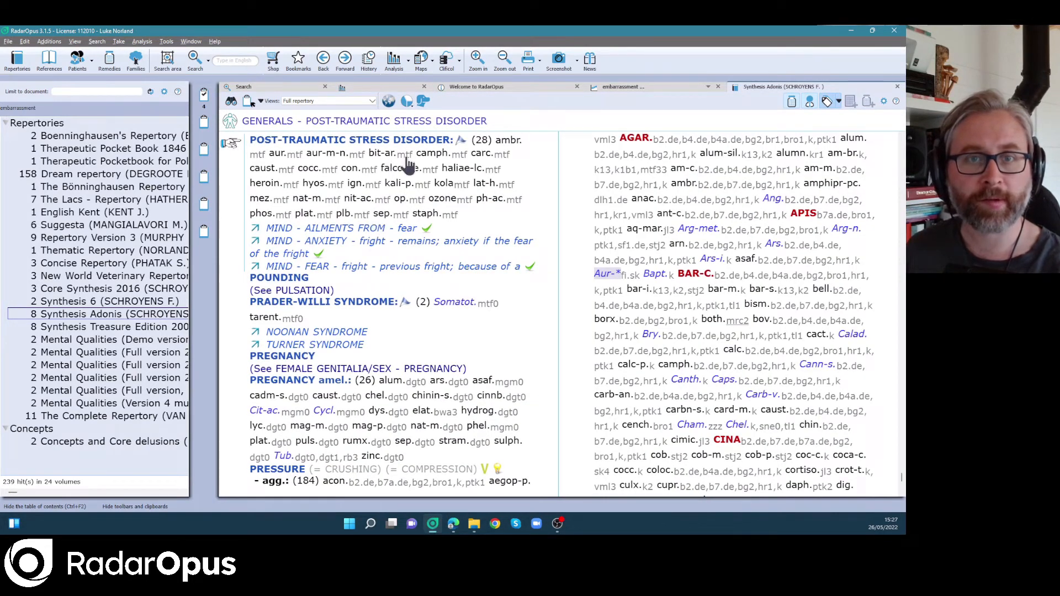
mouse_move(407, 159)
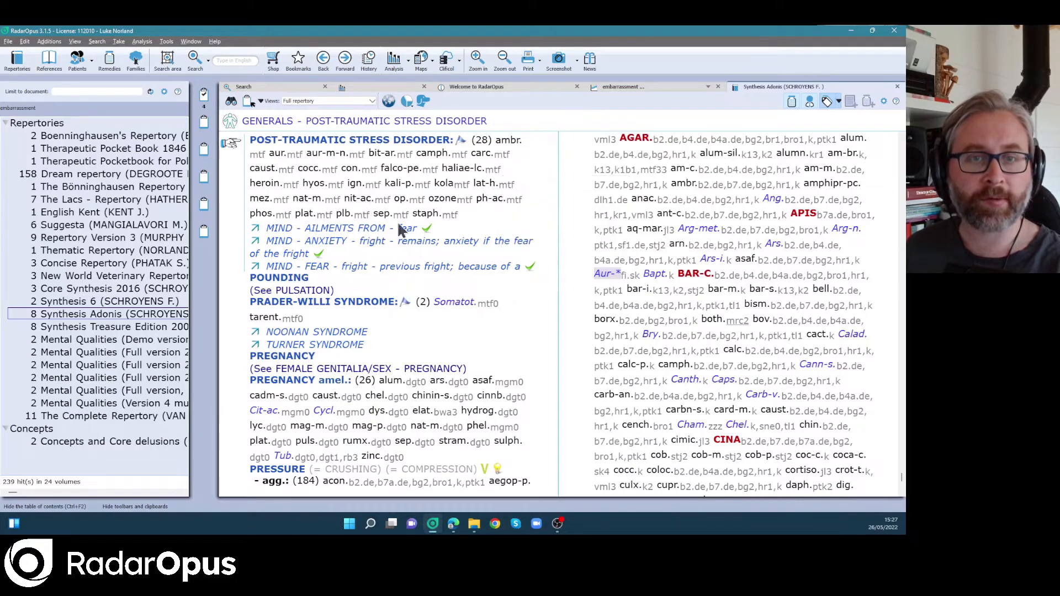
double_click(204, 96)
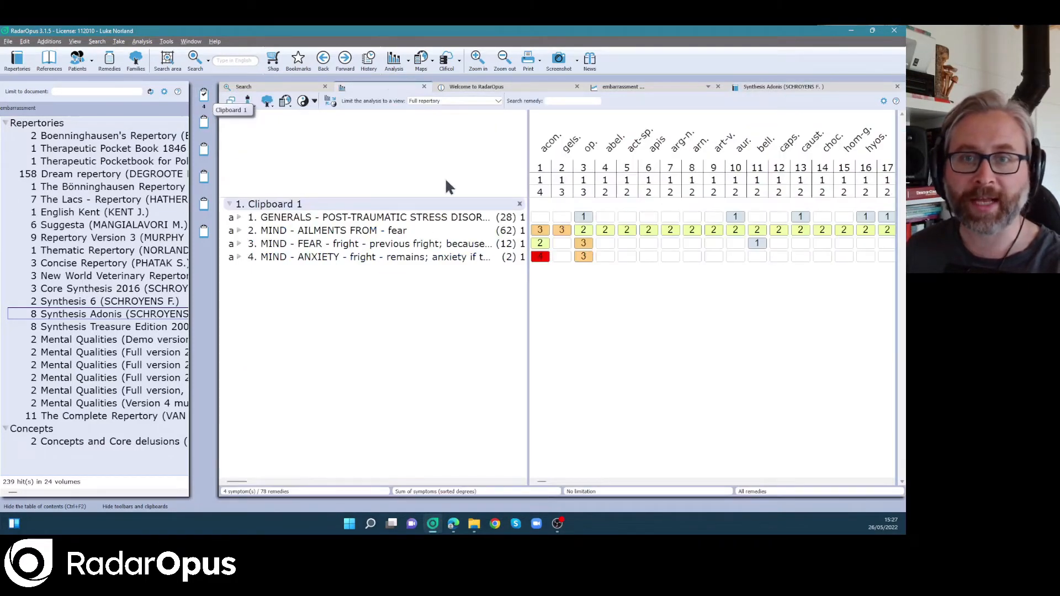
Expand the Clipboard 1 analysis to full width and set the degree 2 remedy colour to light blue in its options
double_click(377, 87)
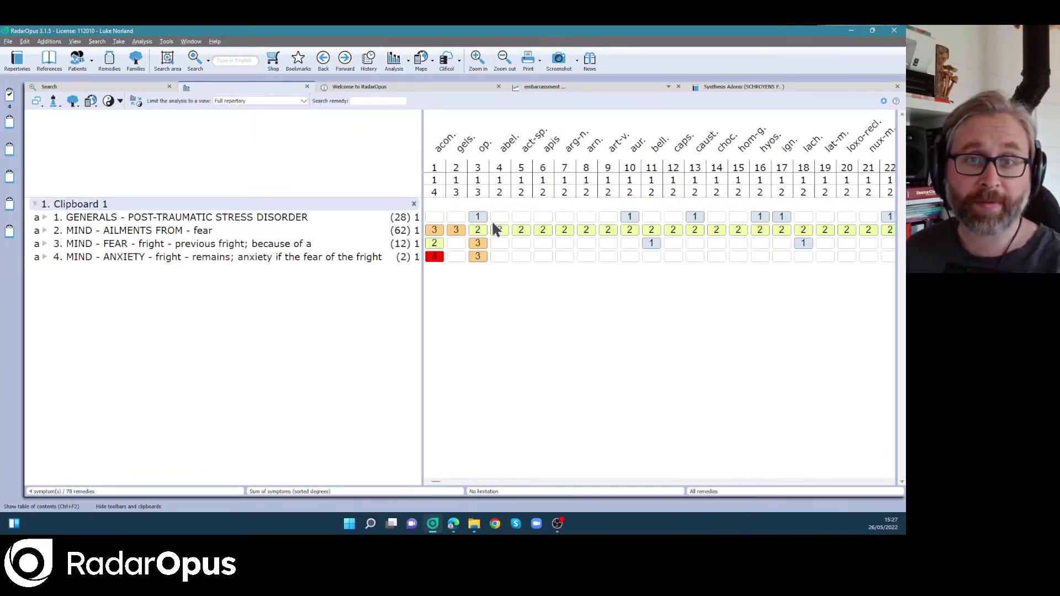
left_click(883, 102)
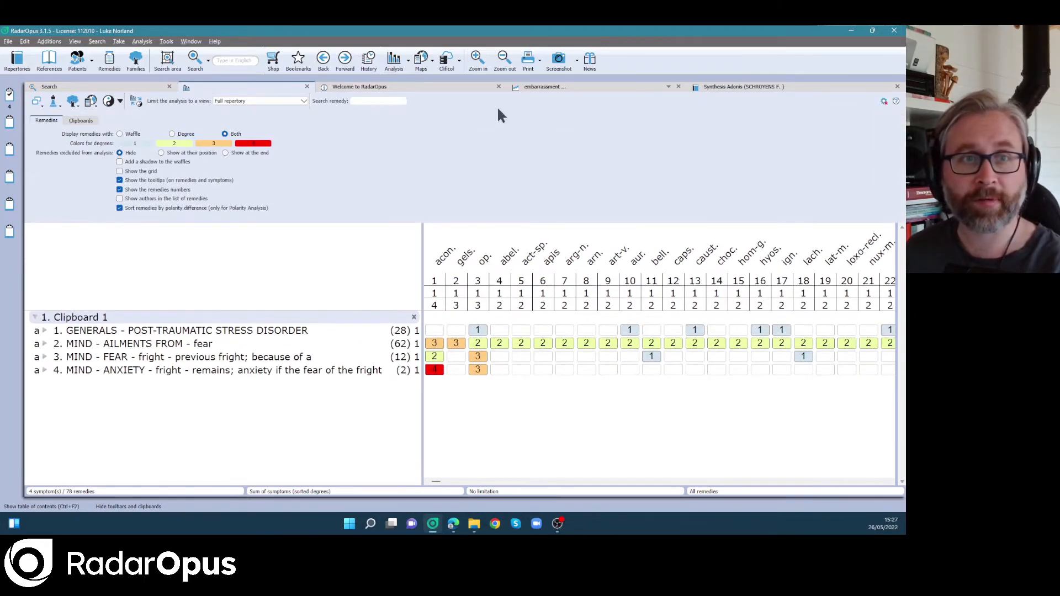
left_click(172, 143)
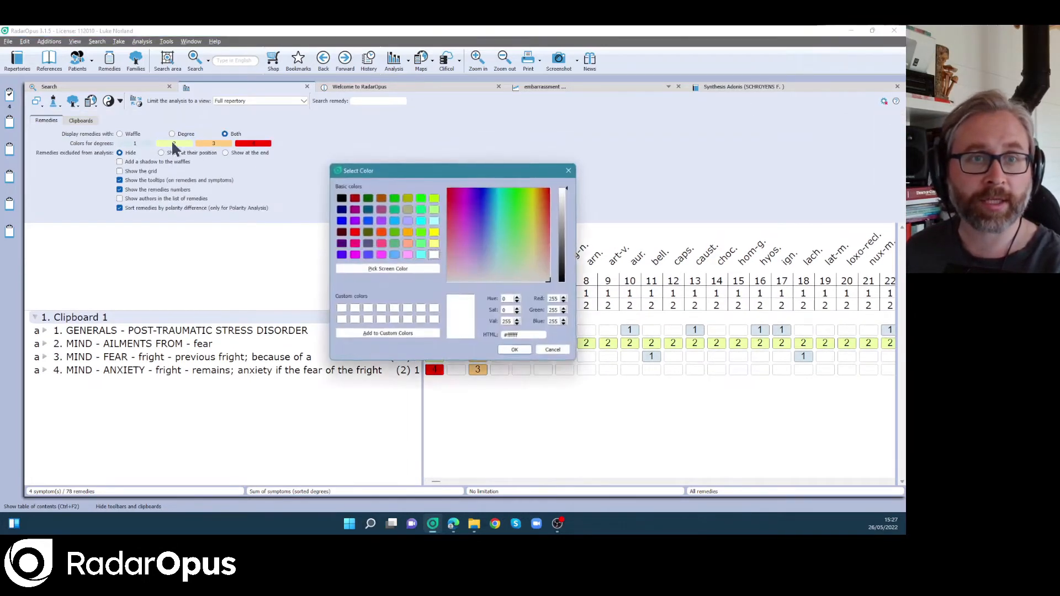
left_click(394, 221)
left_click(523, 356)
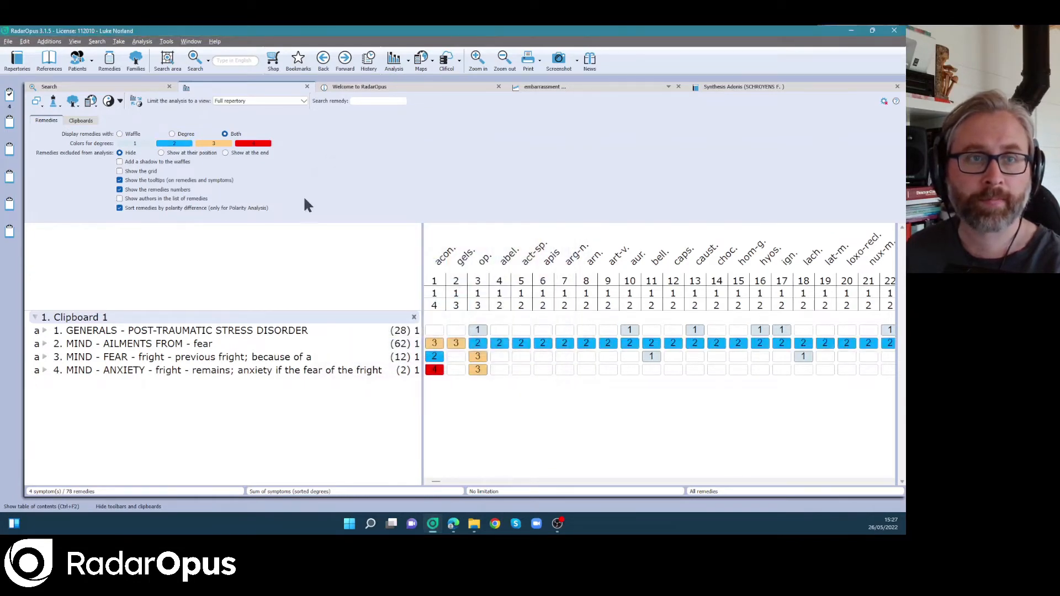
Set the analysis colour for degree 3 remedies to yellow and for degree 4 remedies to green
left_click(215, 144)
left_click(434, 233)
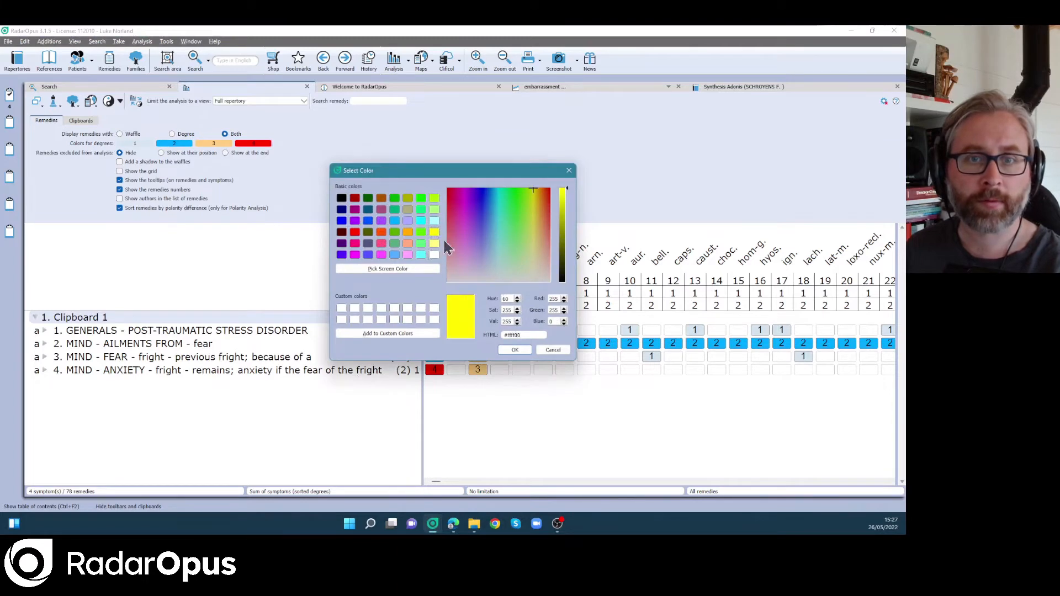
left_click(514, 351)
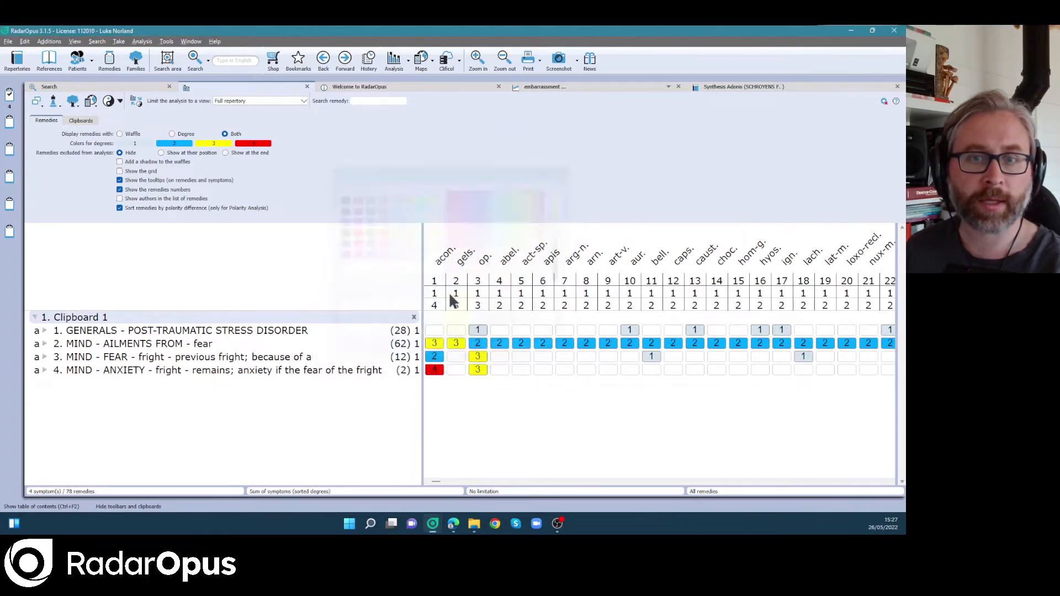
left_click(249, 145)
left_click(395, 198)
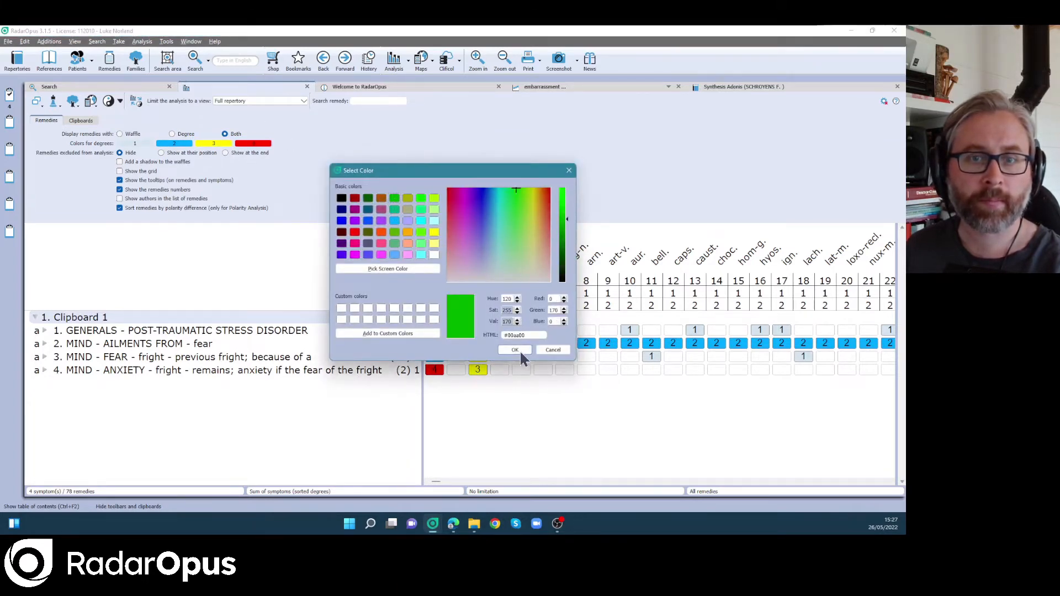
left_click(514, 349)
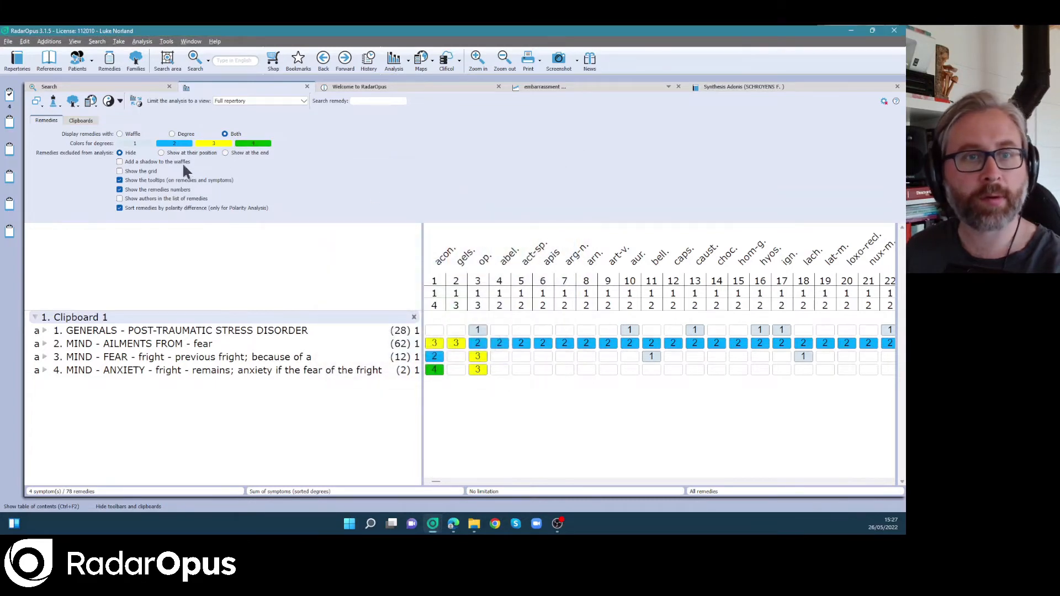
Display remedies as Waffle with a shadow, and turn off the tooltips and the remedies numbers in the analysis
left_click(119, 133)
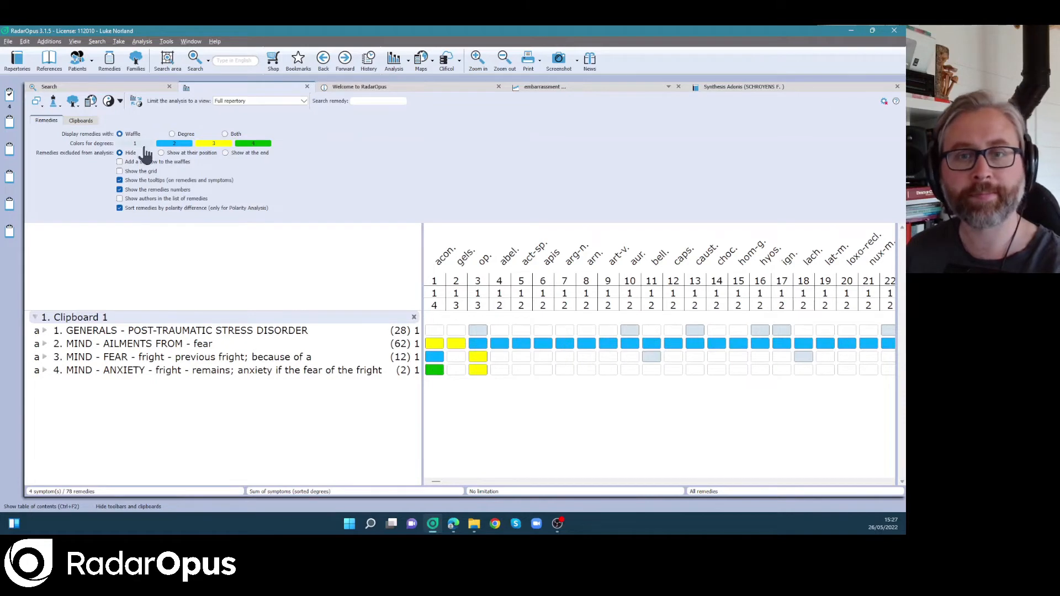
left_click(120, 162)
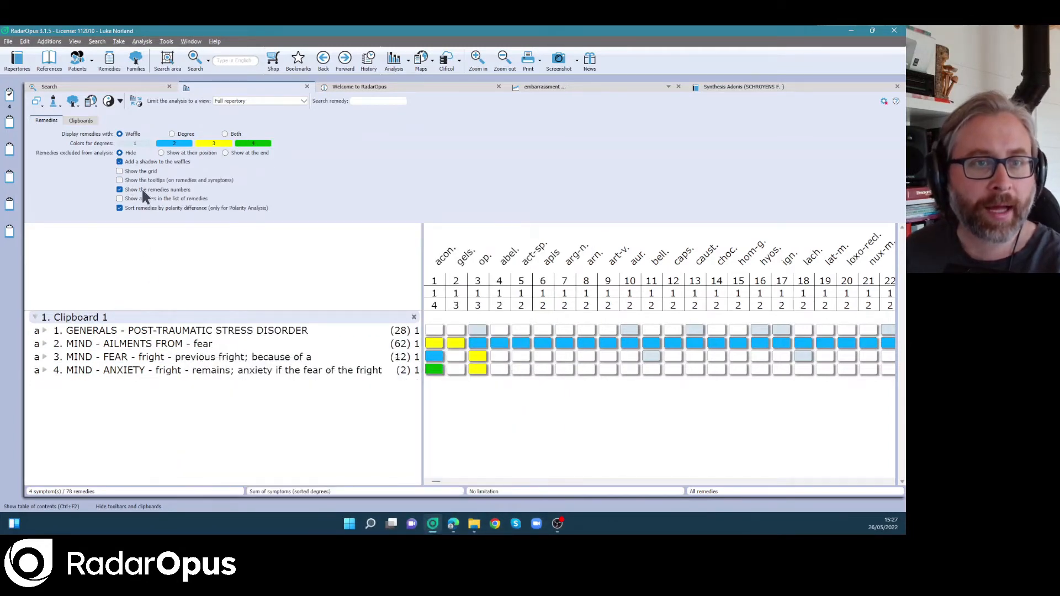
left_click(140, 189)
left_click(145, 187)
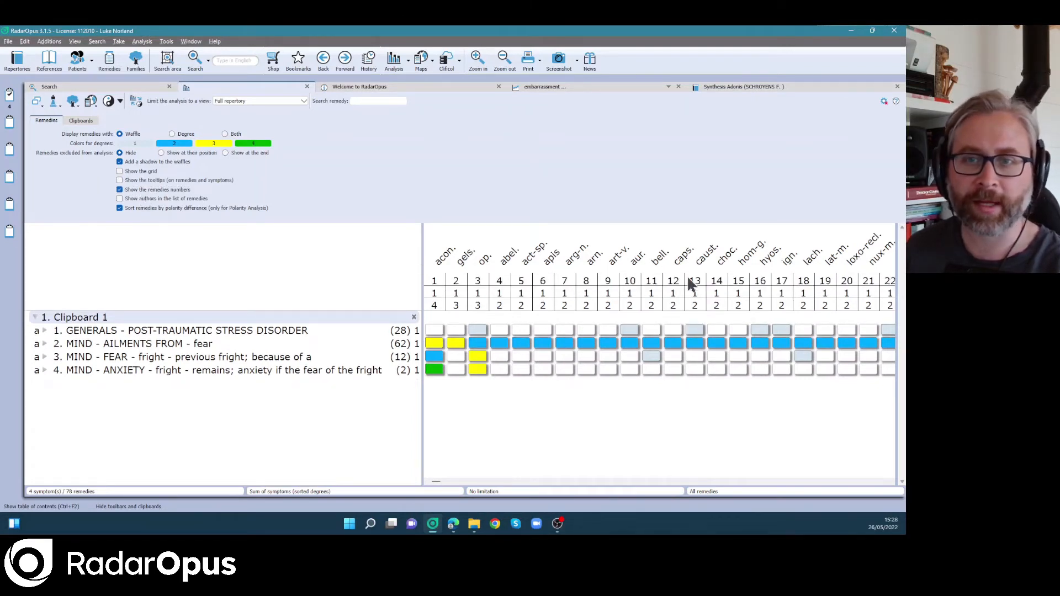
left_click(131, 190)
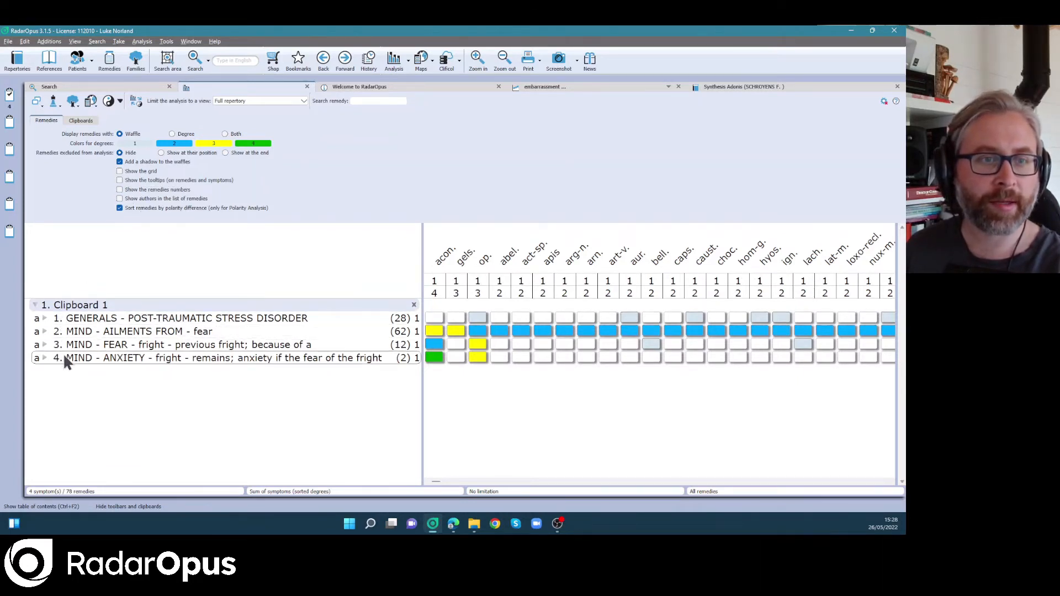
Hide the rubrics numbers through the analysis's clipboard options, and close the analysis options
left_click(80, 121)
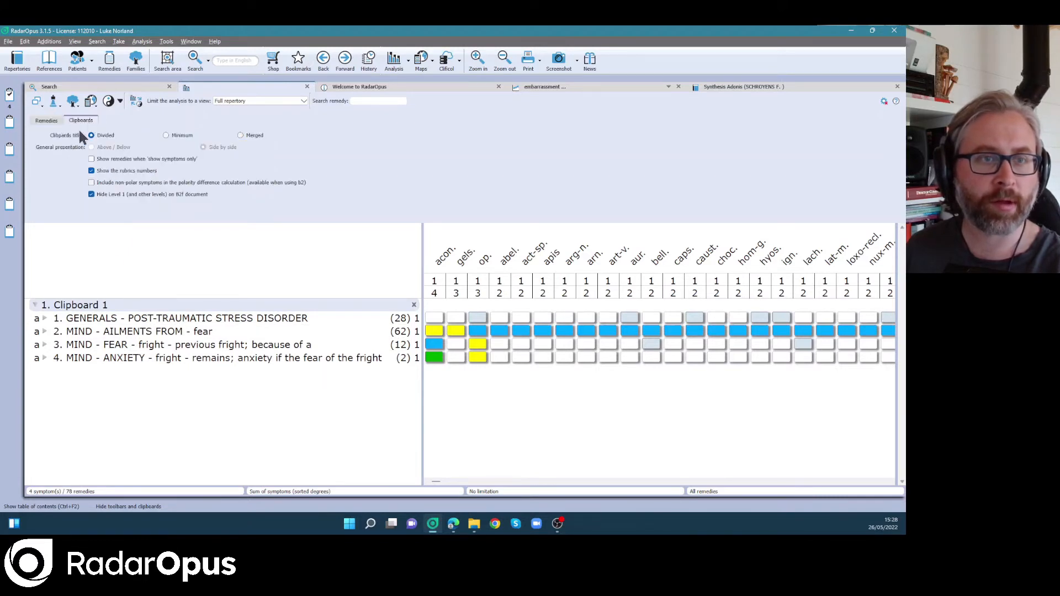
left_click(101, 168)
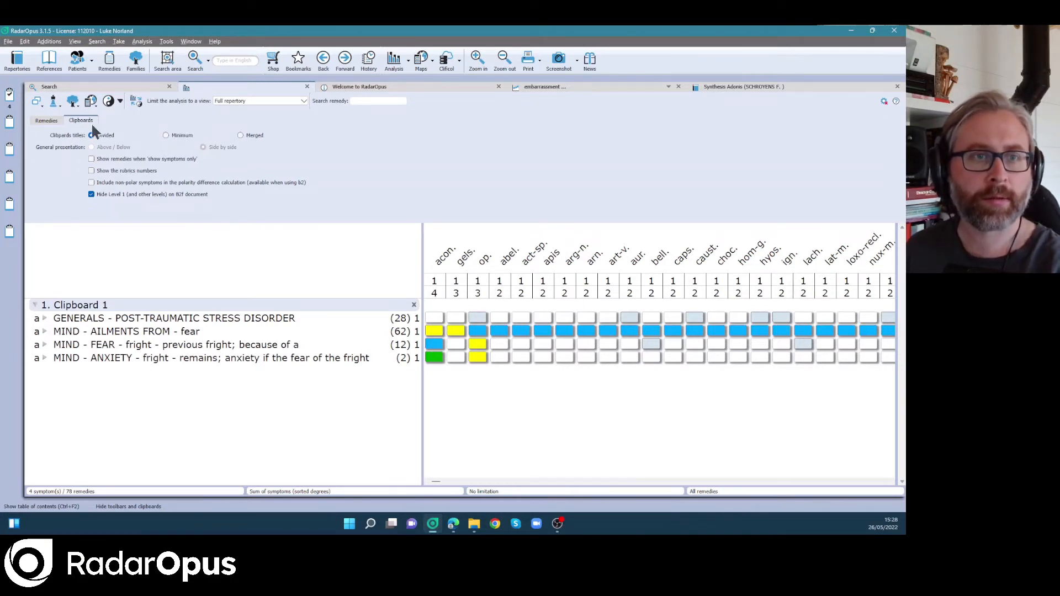
left_click(54, 120)
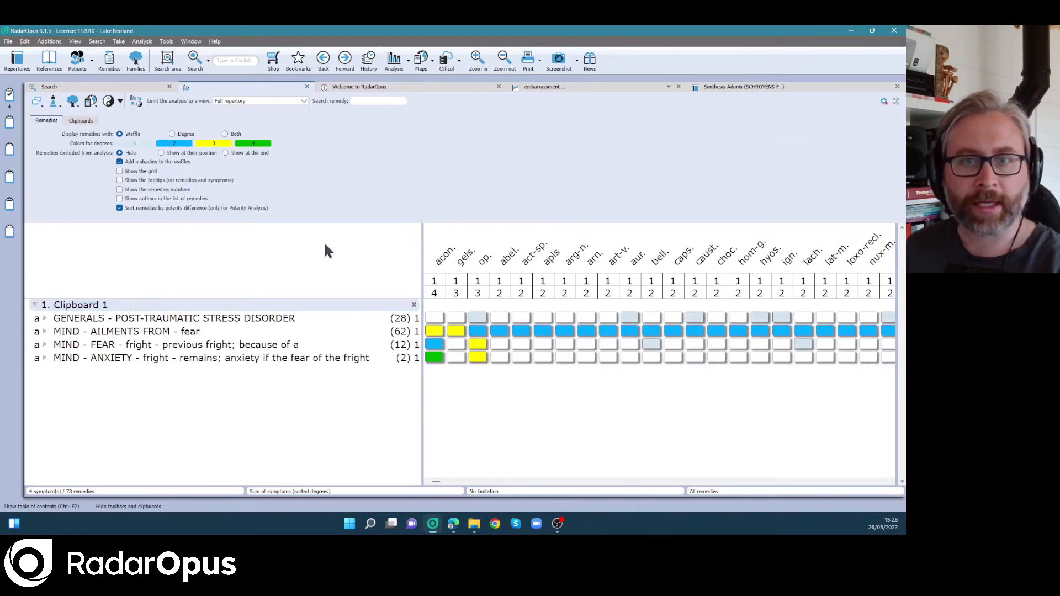
left_click(883, 100)
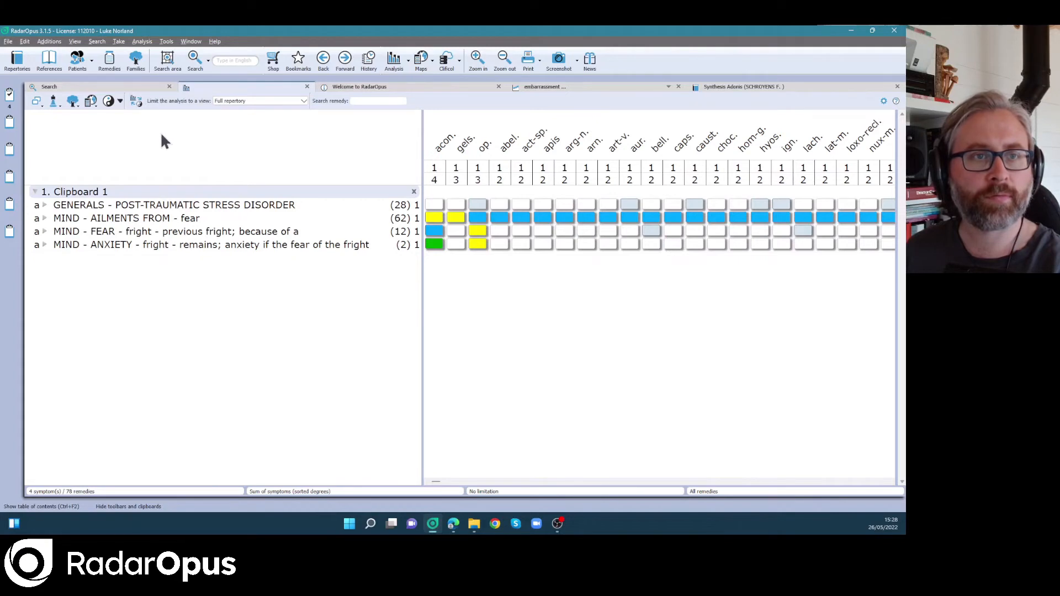
Set the default document font to Garamond and the default font size to 16 in the program's general interface options
left_click(166, 41)
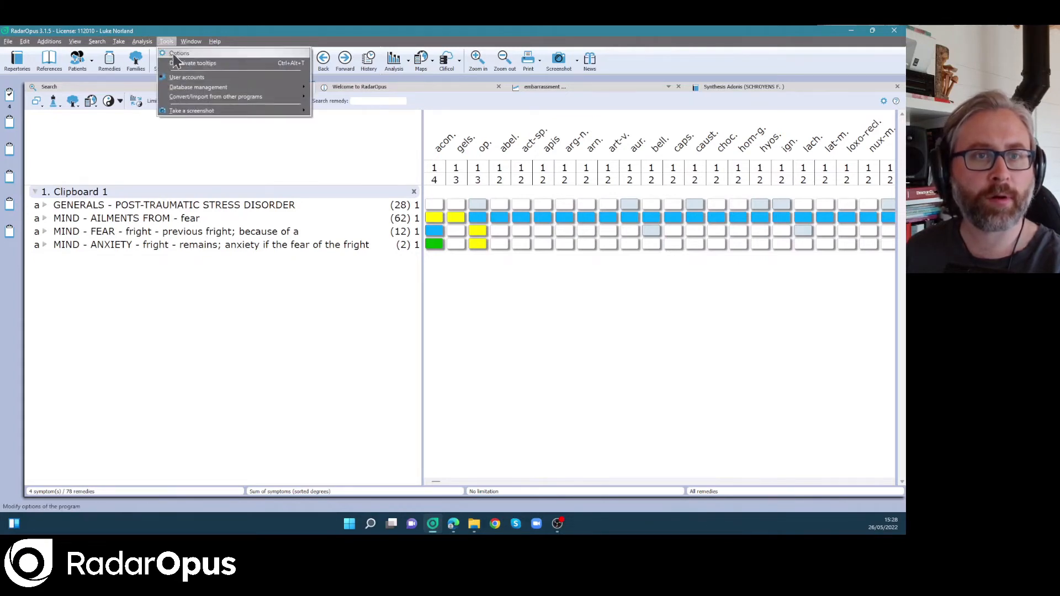
left_click(176, 54)
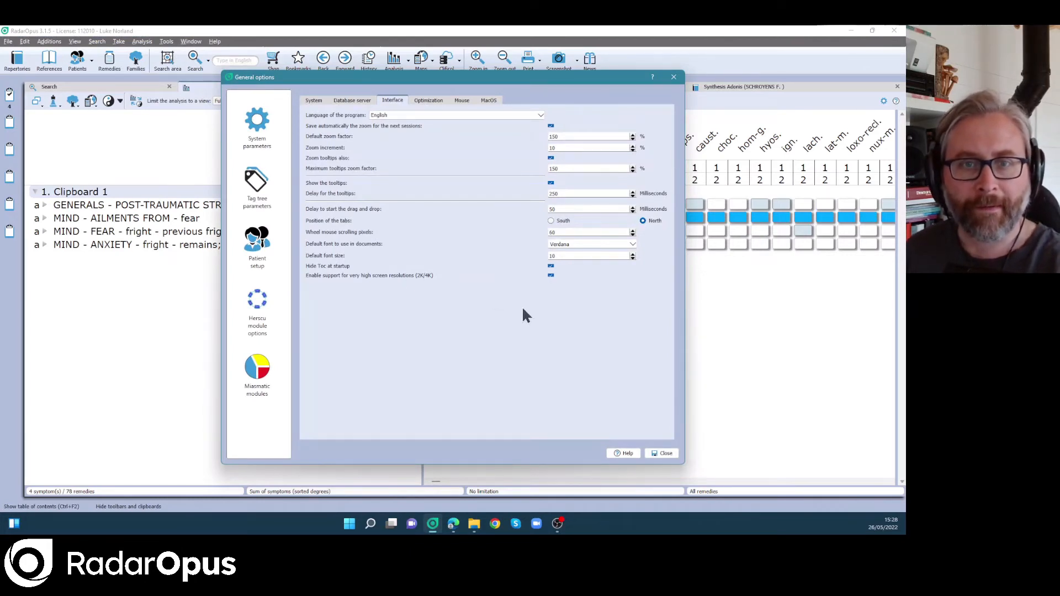
left_click(633, 244)
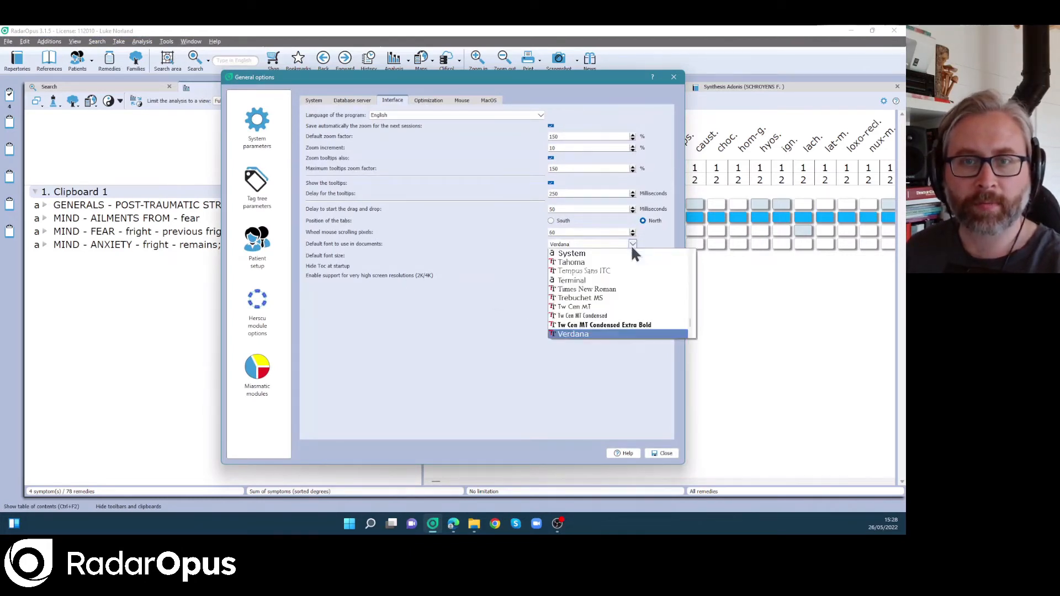
scroll(619, 279, "up", 5)
scroll(618, 282, "up", 5)
scroll(618, 282, "up", 10)
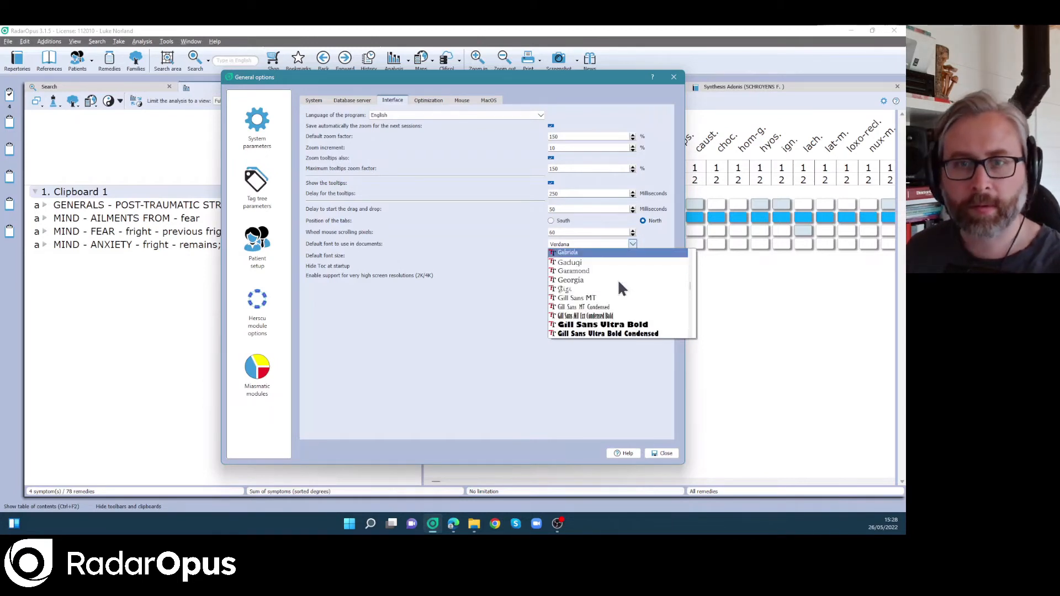
left_click(589, 271)
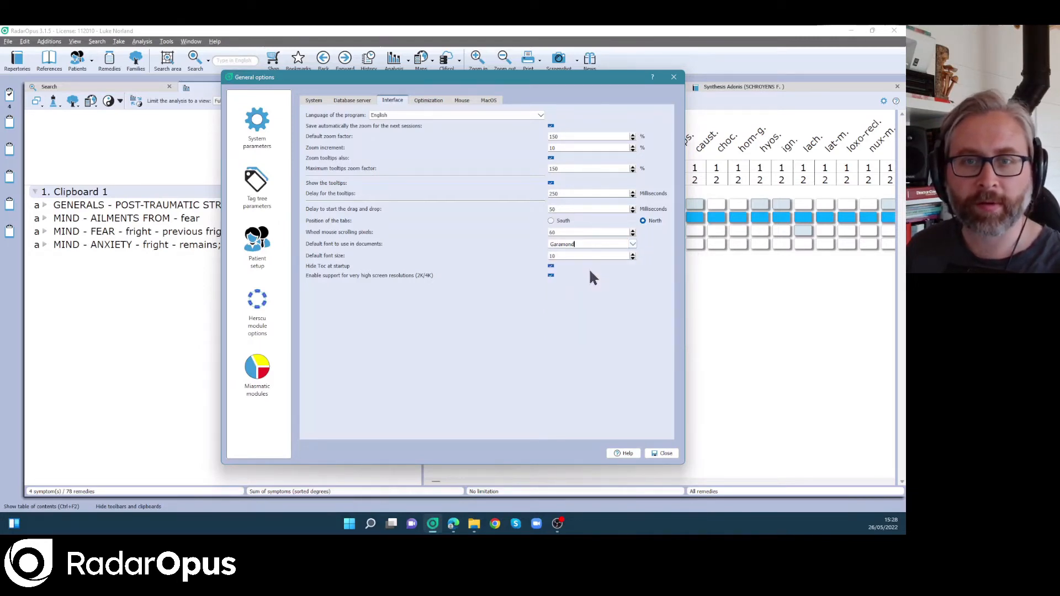
double_click(611, 257)
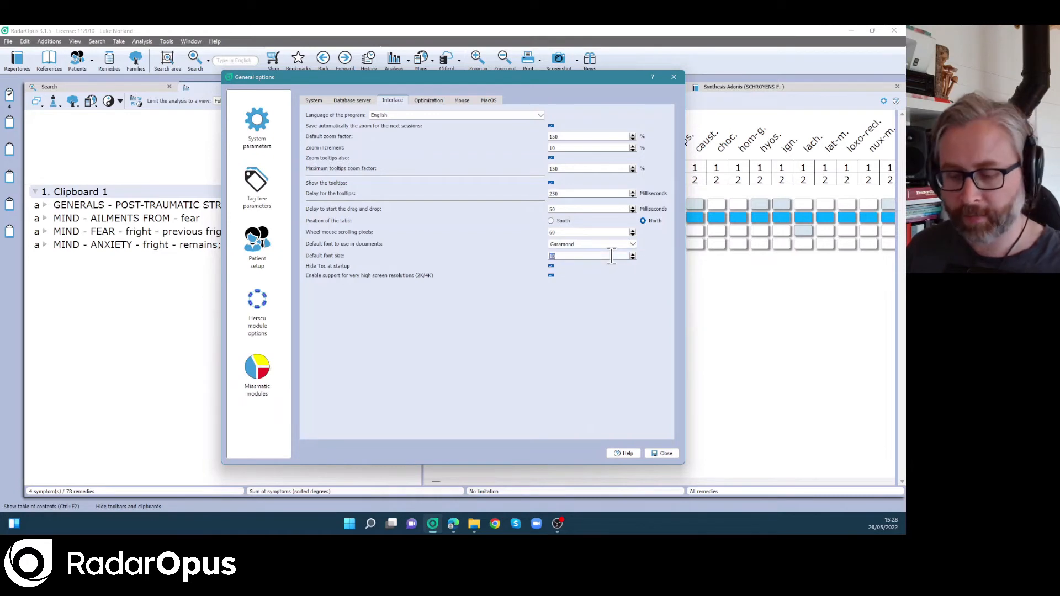
type("16")
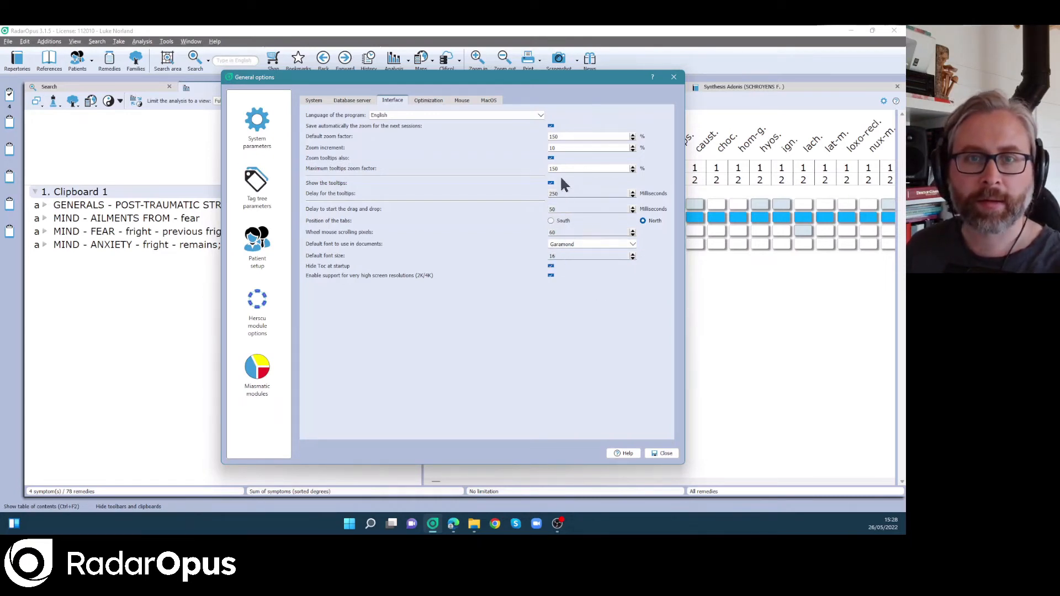
Set the zoom increment to 20% and assign simple click to remedies/authors in repertory, links, and remedies in analysis
double_click(557, 148)
type("2")
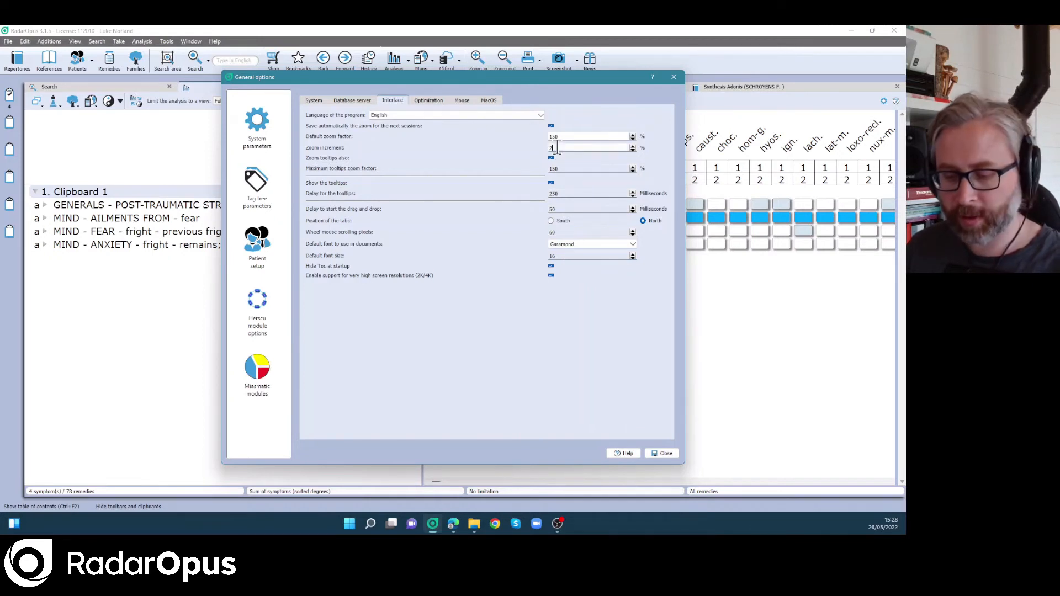
type("0")
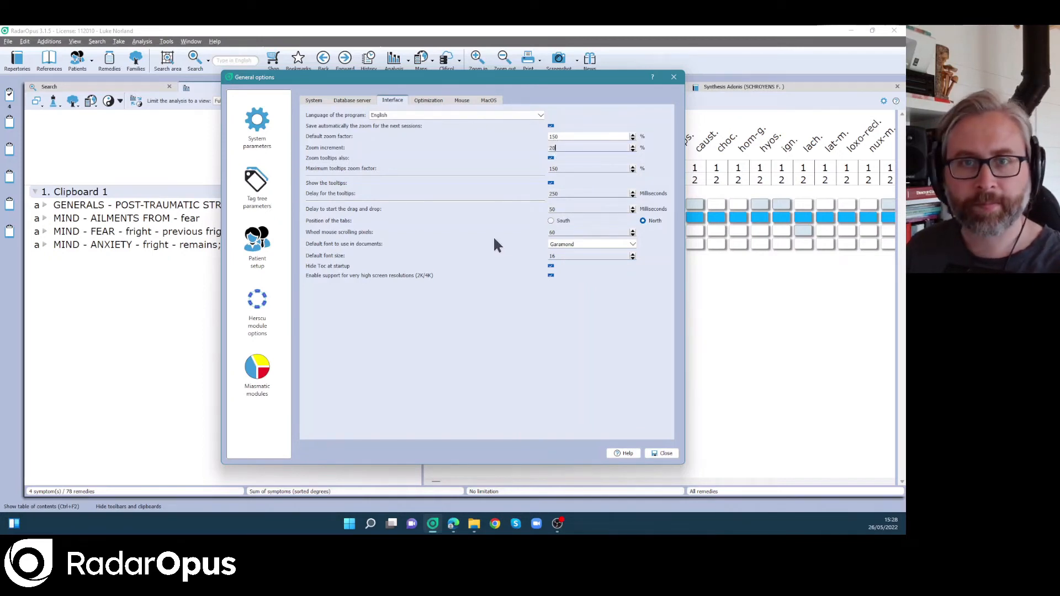
left_click(461, 101)
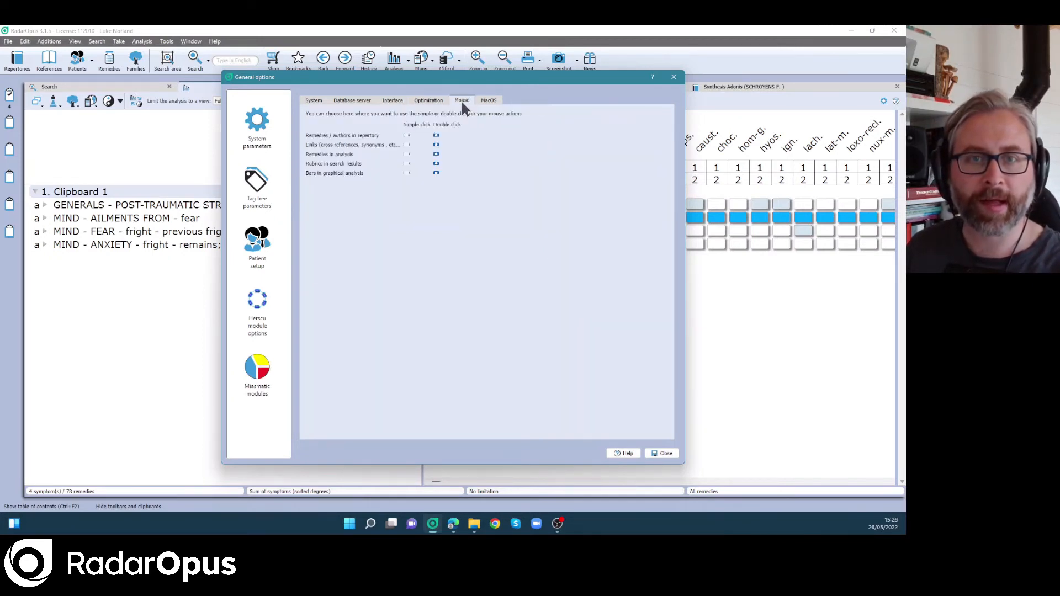
left_click(406, 155)
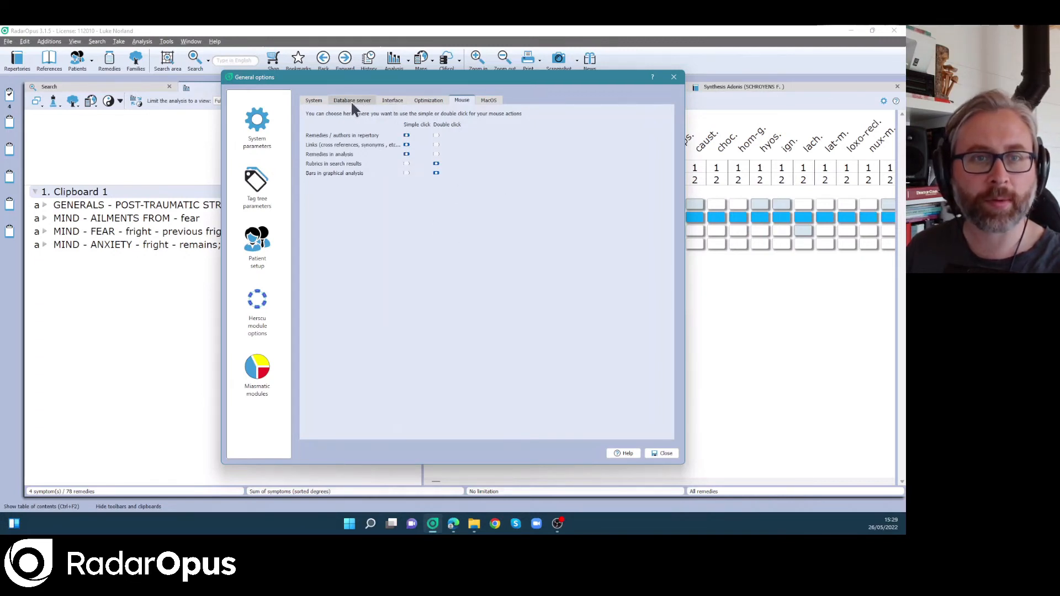
Set the consultation text editor's font size to 16 in the patient setup options
left_click(263, 249)
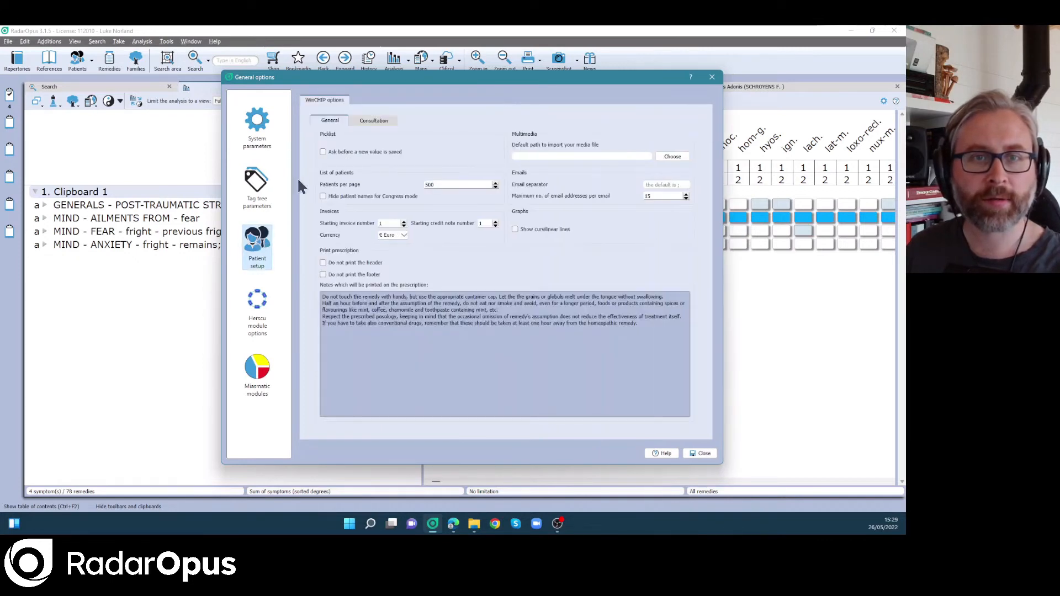
left_click(367, 120)
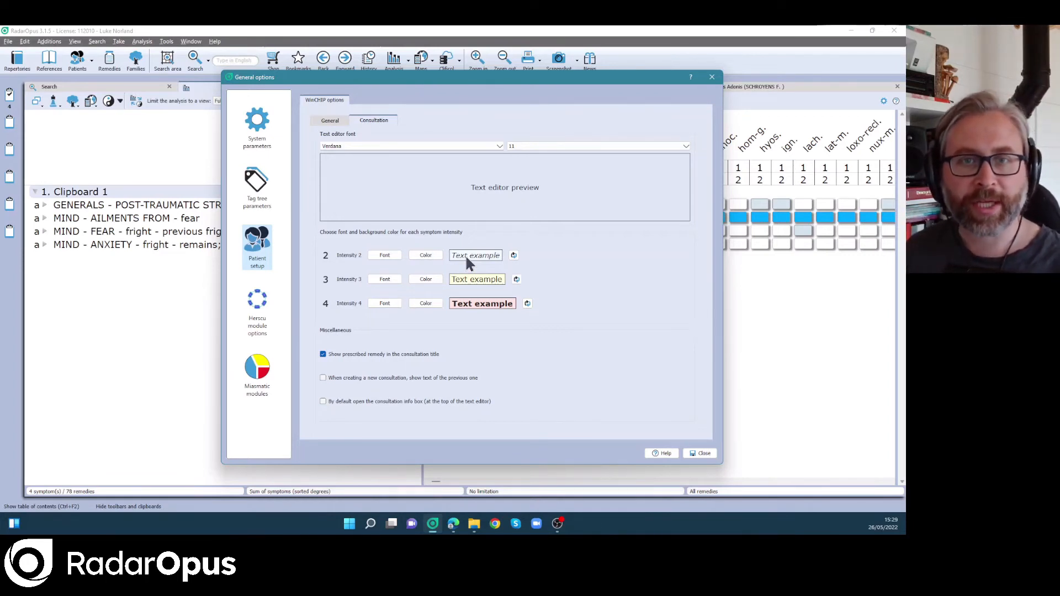
left_click(580, 144)
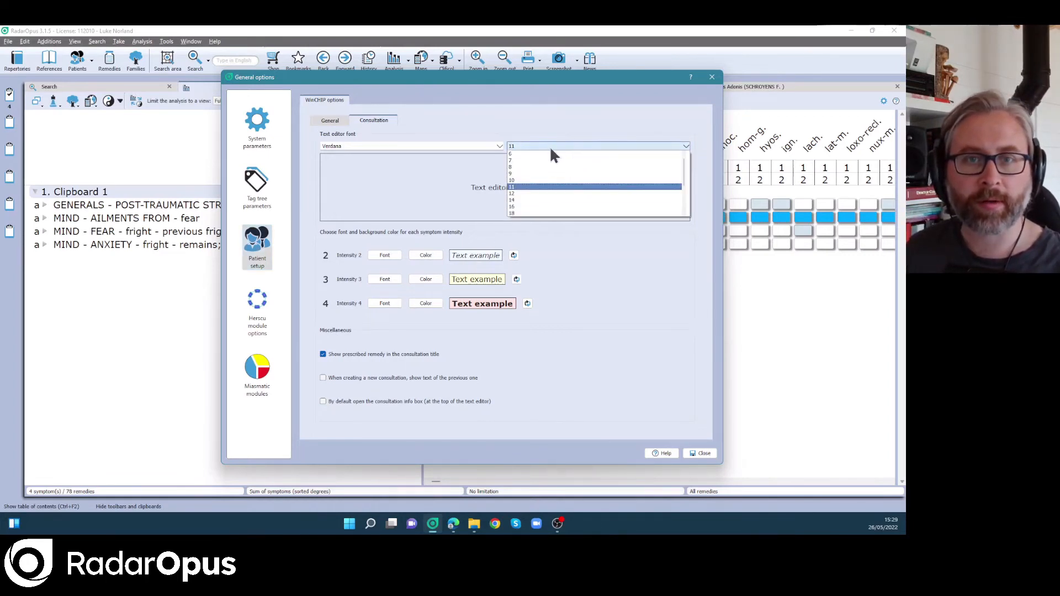
left_click(526, 213)
left_click(534, 145)
left_click(516, 207)
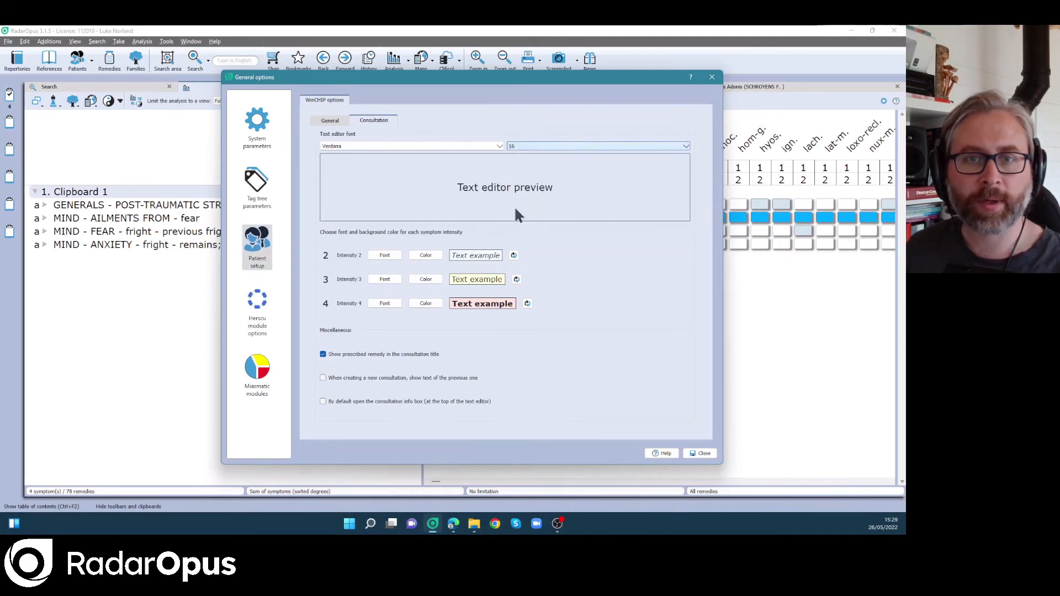
Set the consultation text editor's font to Gadugi in the patient setup options
left_click(498, 145)
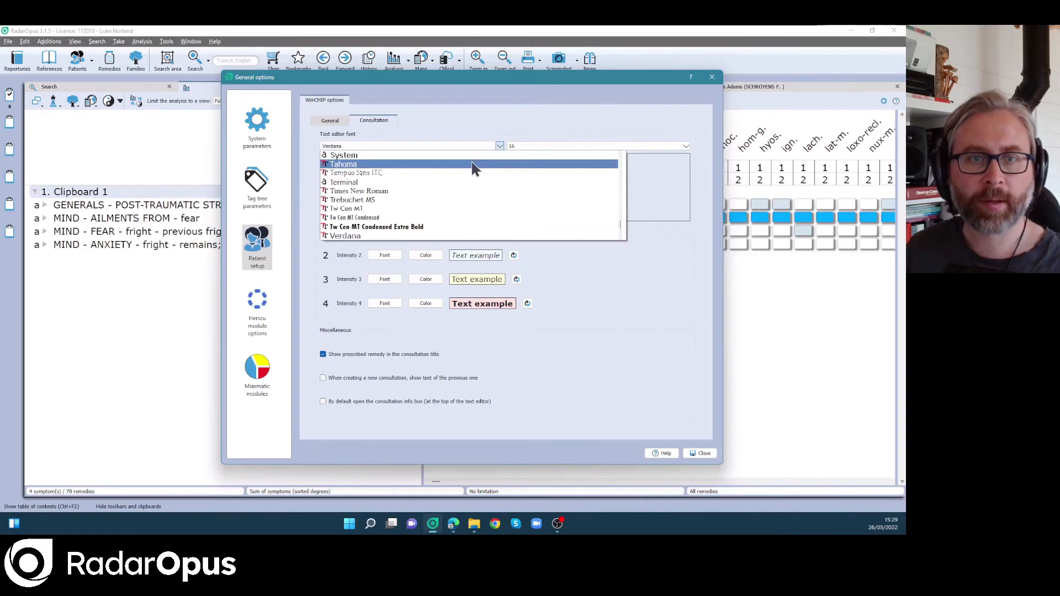
scroll(472, 167, "up", 20)
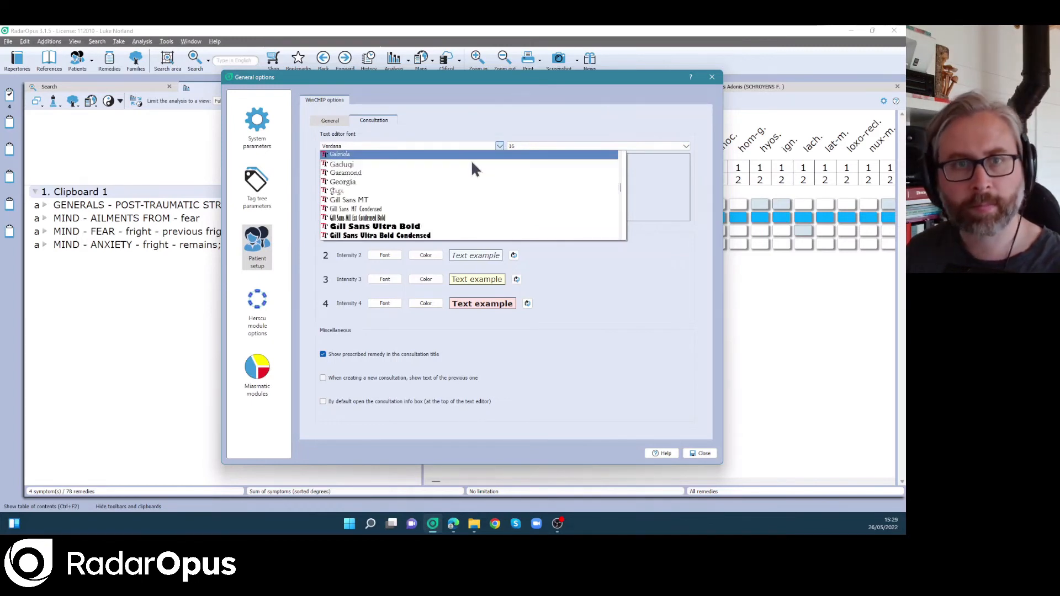
scroll(425, 161, "down", 2)
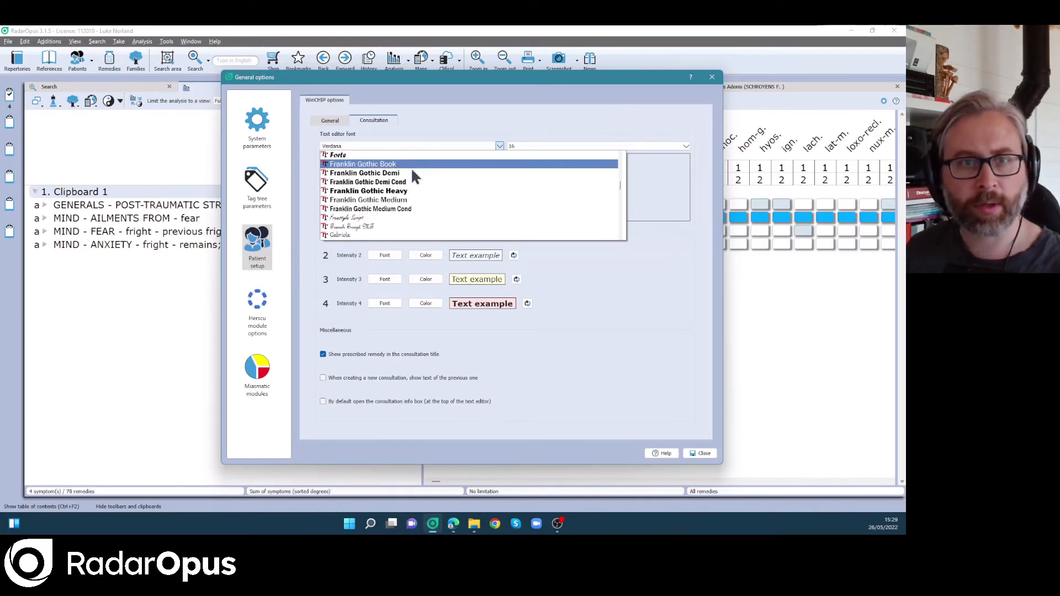
scroll(369, 232, "down", 1)
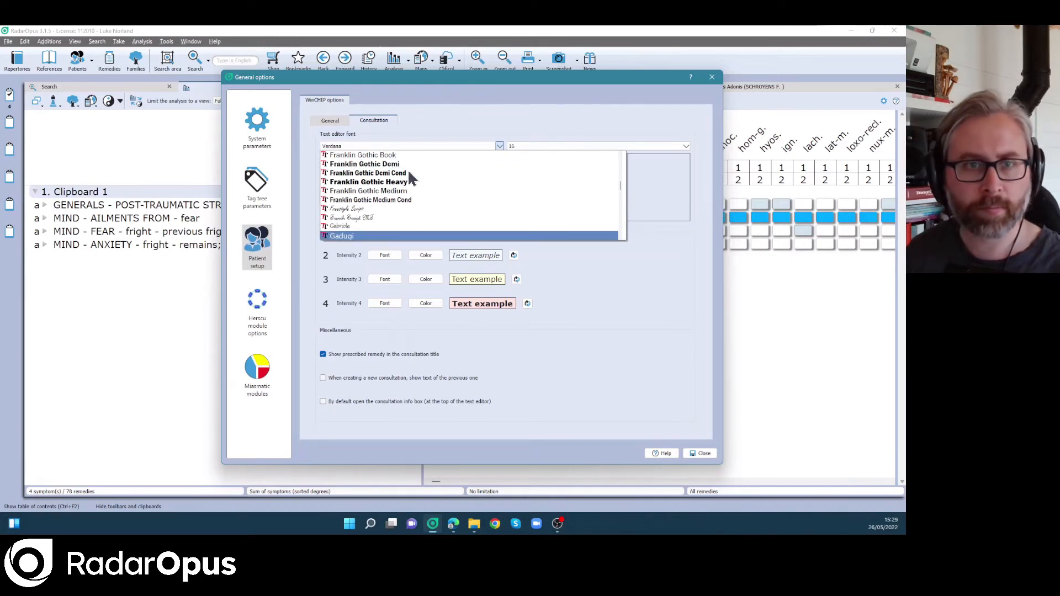
left_click(364, 236)
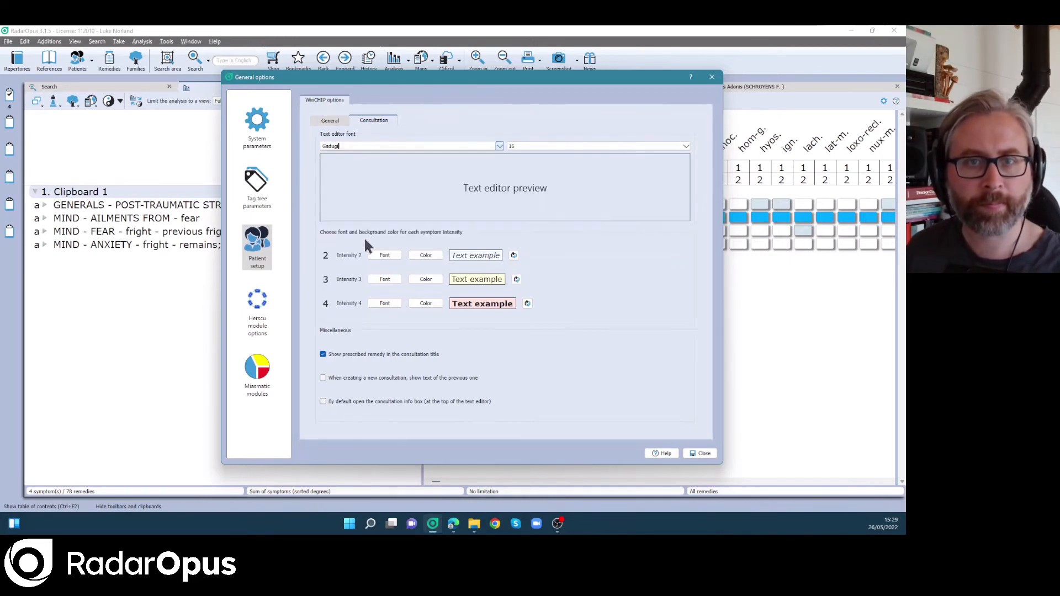
Set the consultation text editor's font size to 18 and close the general options, acknowledging the restart notice
left_click(545, 145)
left_click(516, 213)
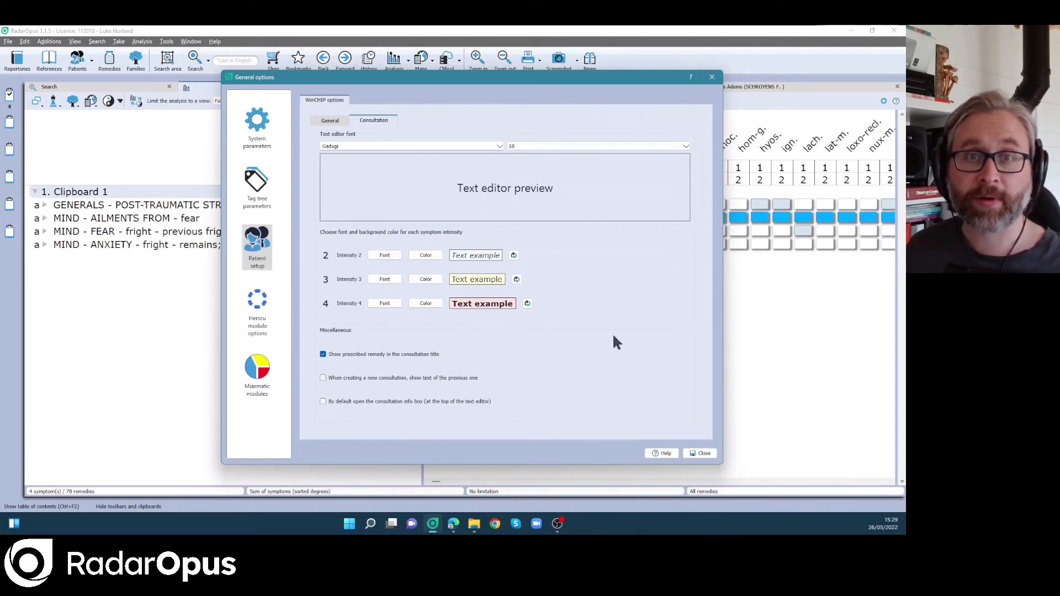
left_click(700, 454)
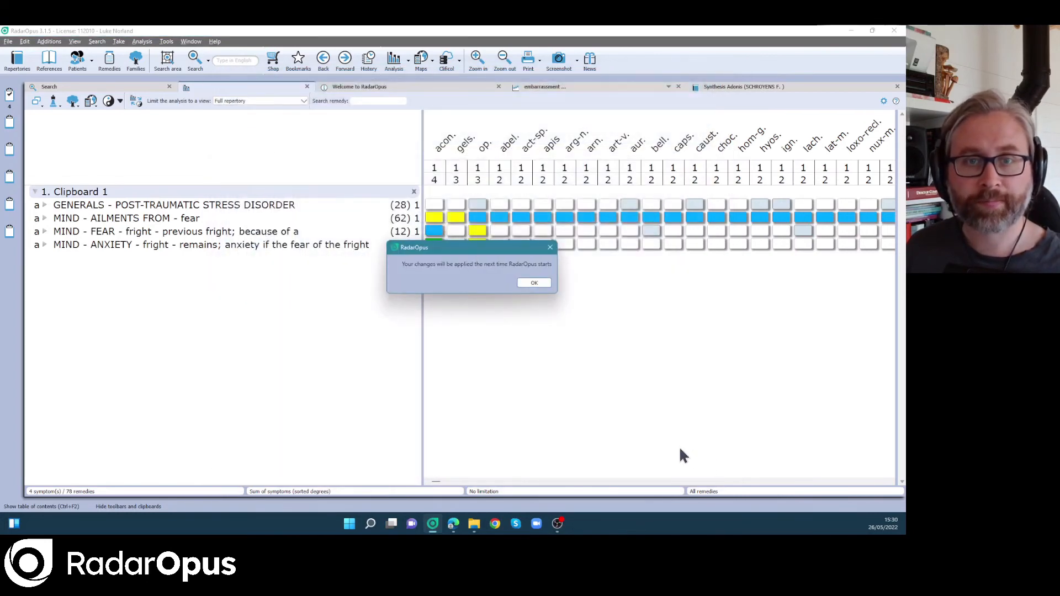
left_click(534, 283)
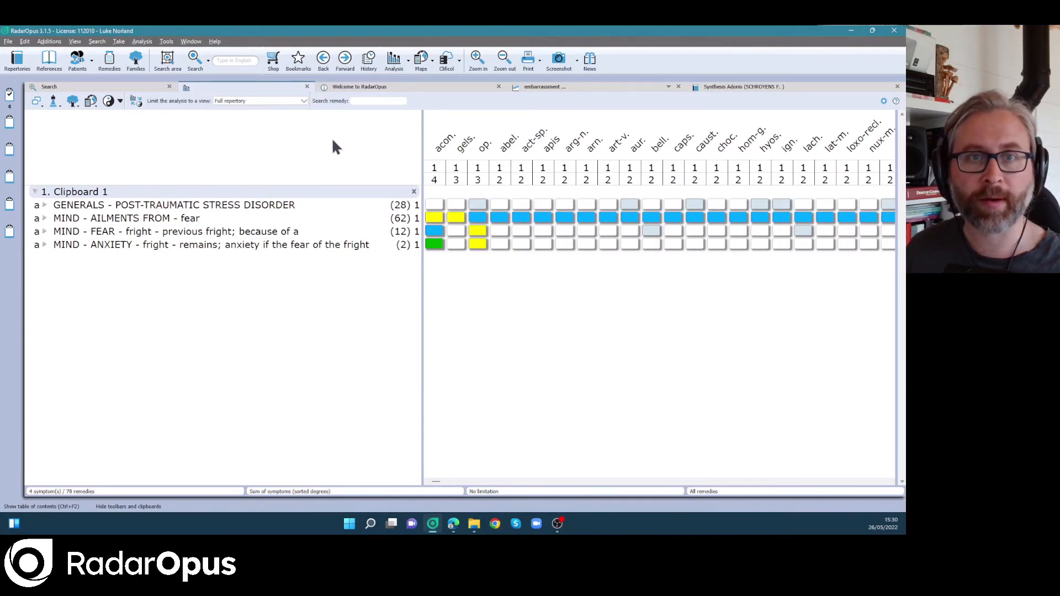
Search all repertories for "torpor" and open the MIND - TORPOR rubric in Synthesis Adonis
left_click(122, 89)
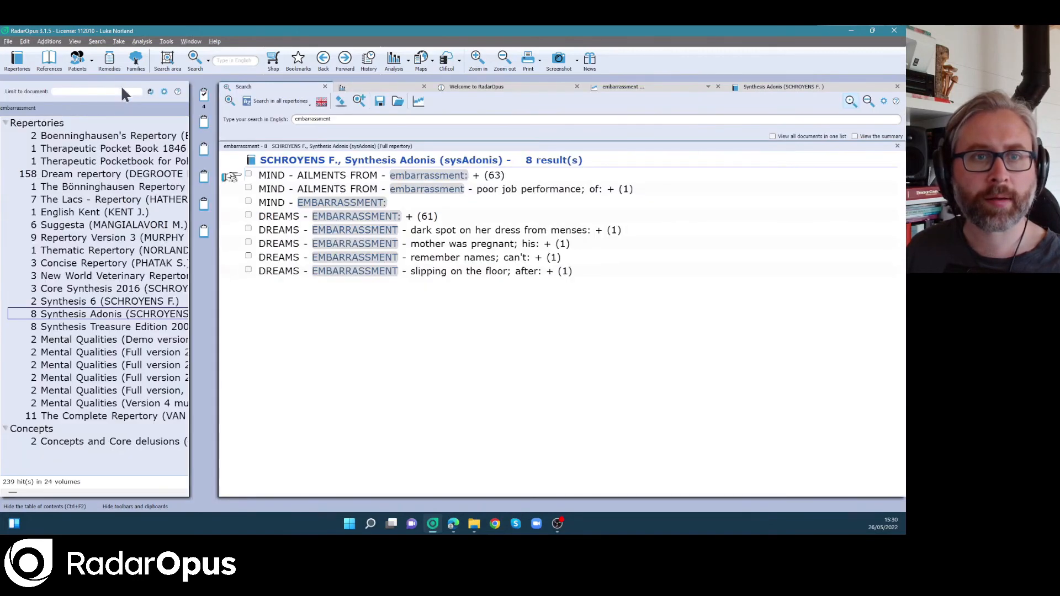
left_click(341, 101)
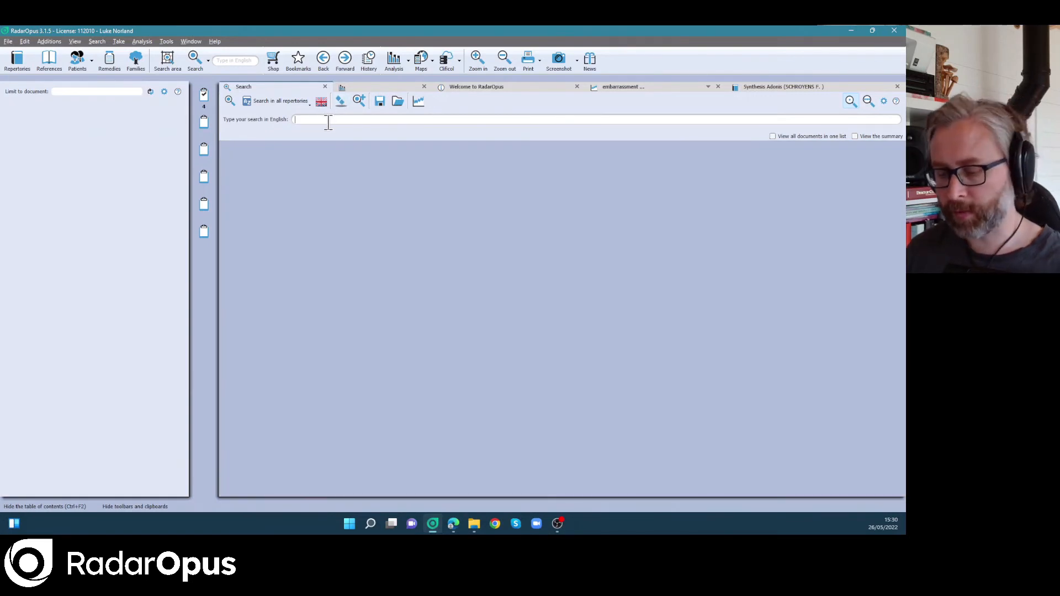
type("torpor")
key("Return")
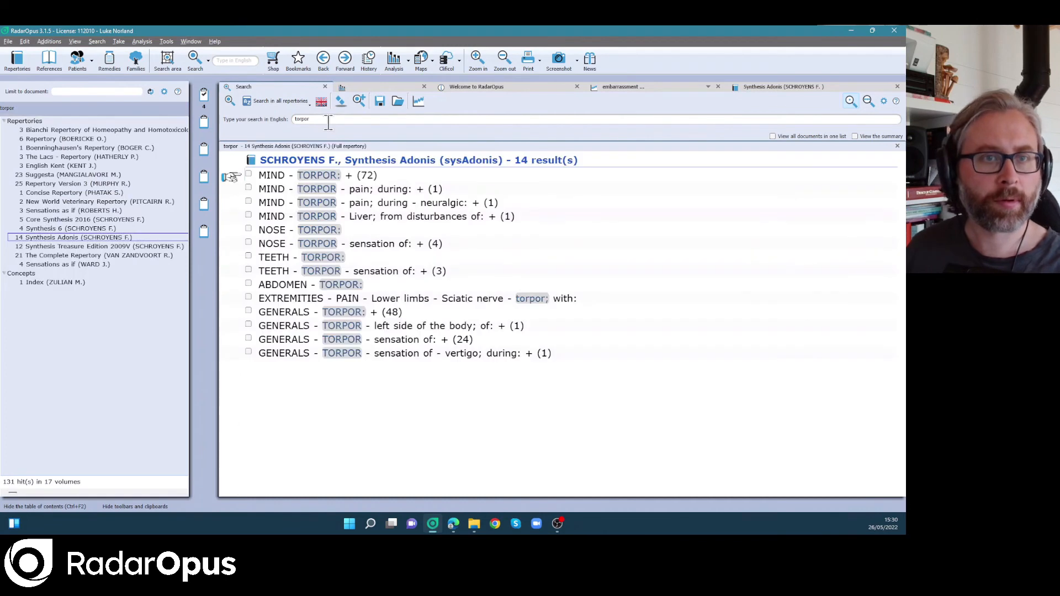
left_click(317, 176)
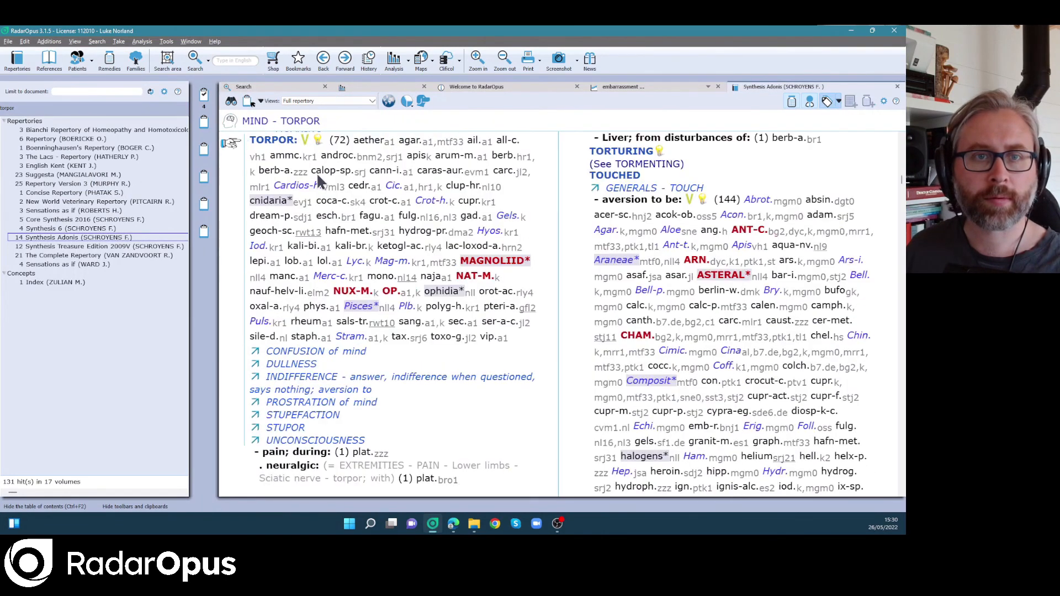
mouse_move(485, 269)
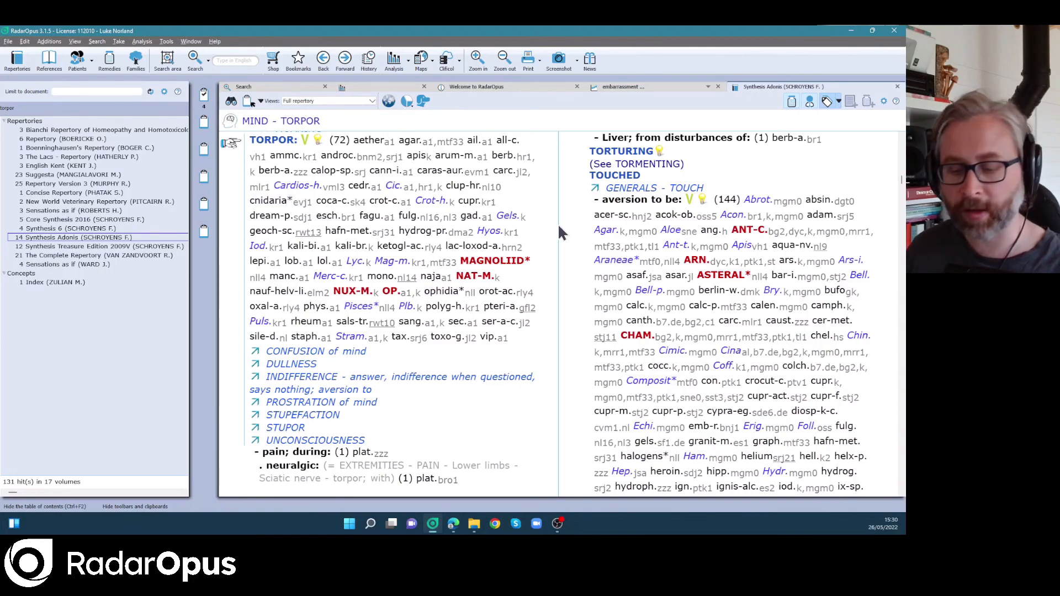
scroll(558, 223, "down", 1)
scroll(558, 223, "up", 1)
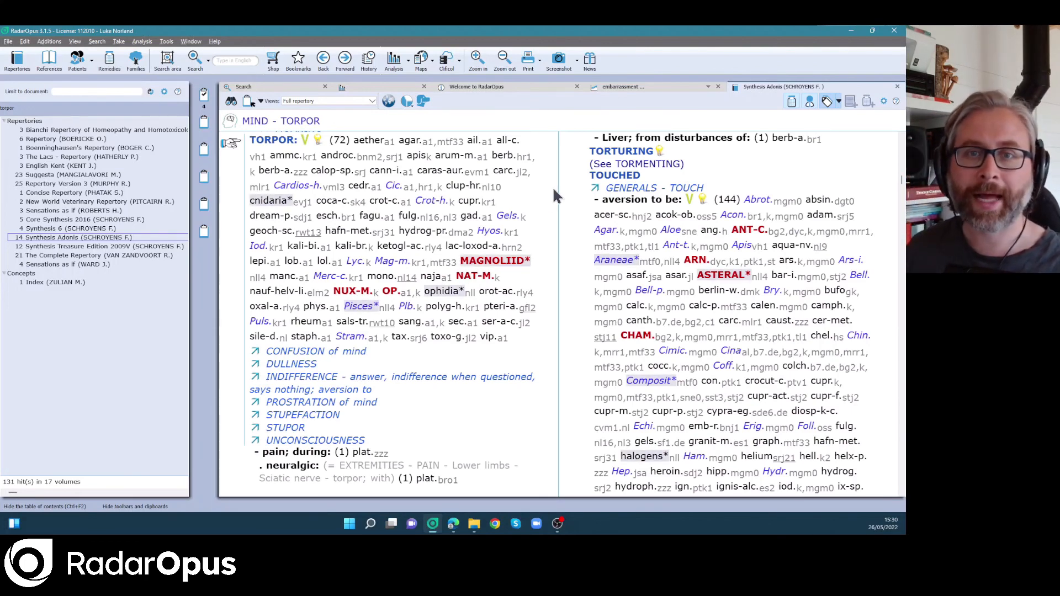
In the repertory's display options, place families at the top of the remedies list and switch family highlighting off and on again
left_click(883, 101)
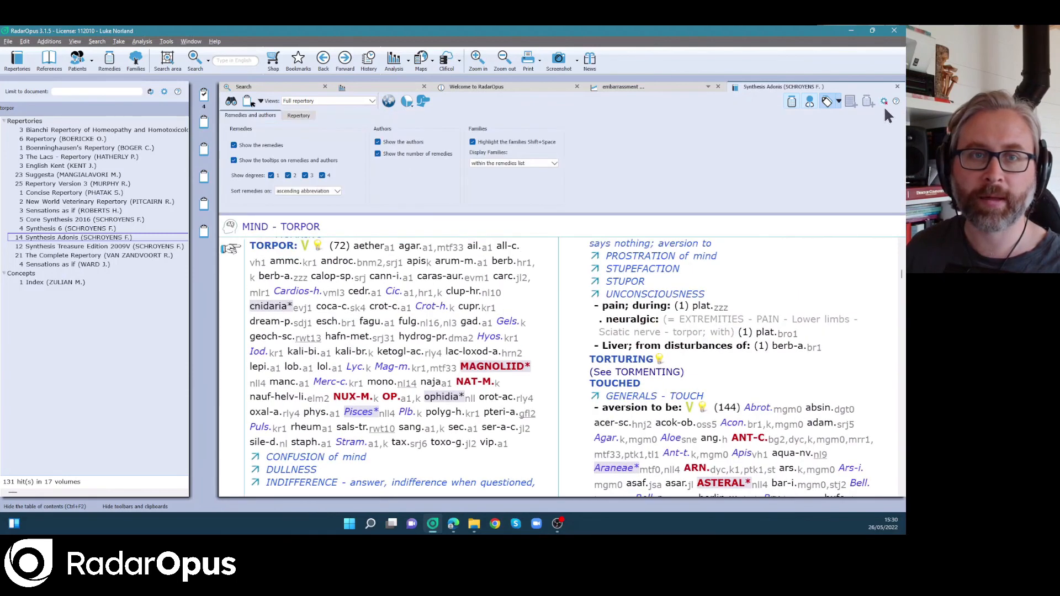
left_click(506, 163)
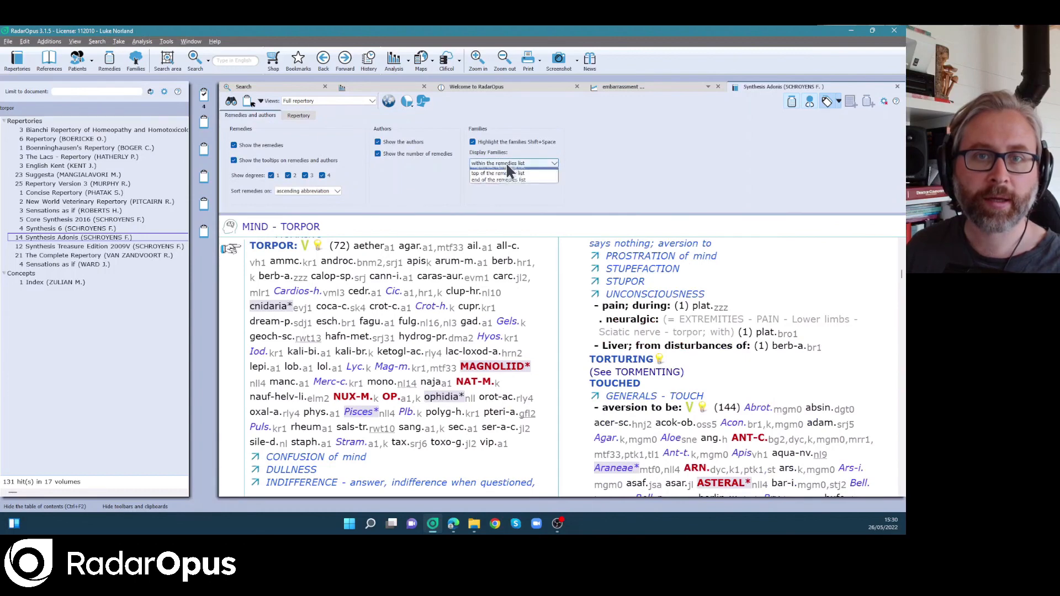
left_click(505, 184)
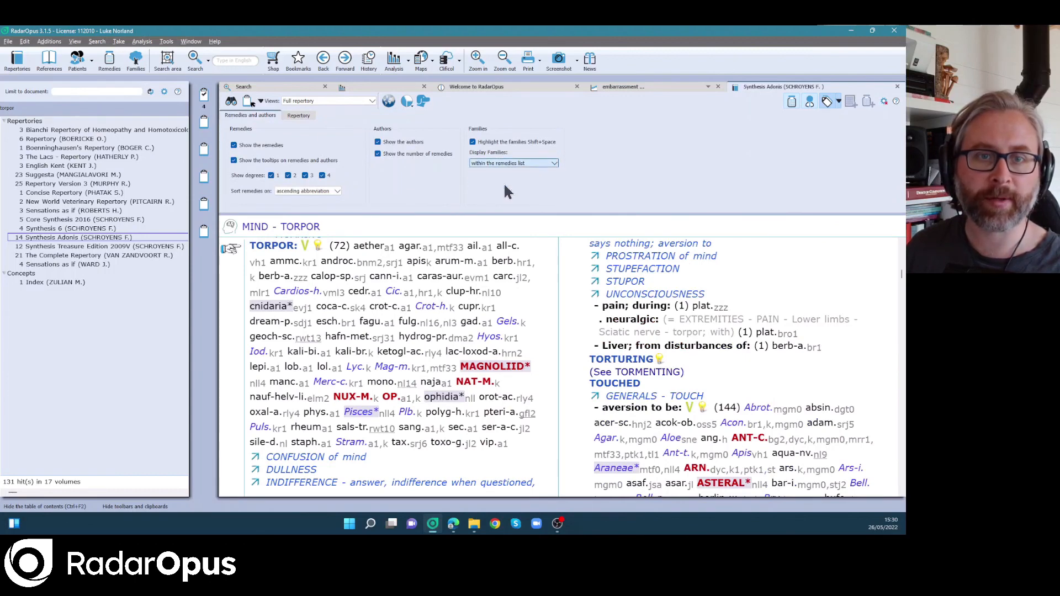
left_click(481, 163)
left_click(490, 179)
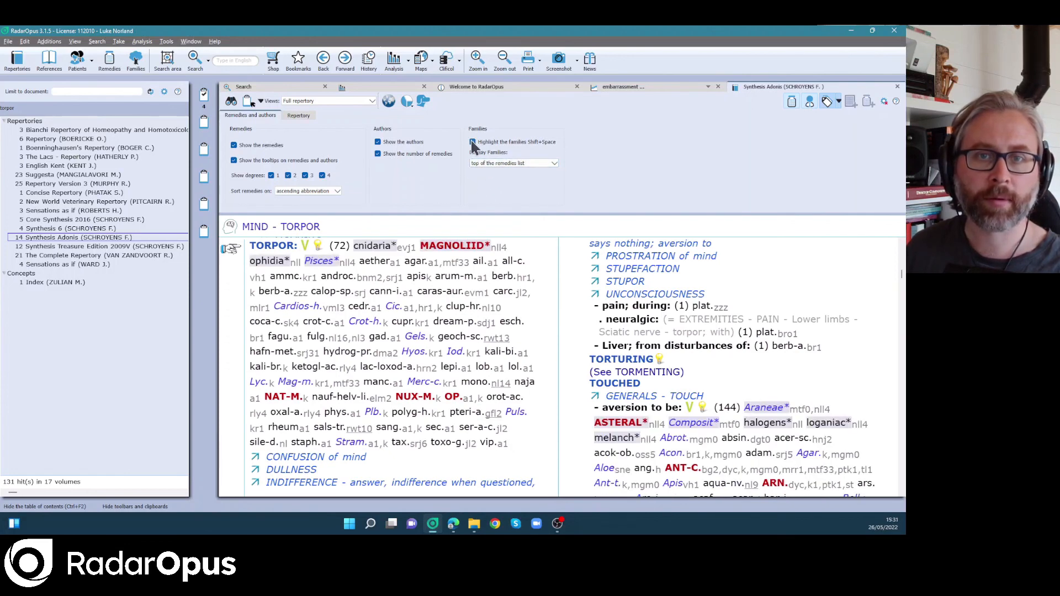
left_click(473, 143)
left_click(473, 142)
Try displaying families at the end of the remedies list, and return them to within the remedies list
left_click(495, 163)
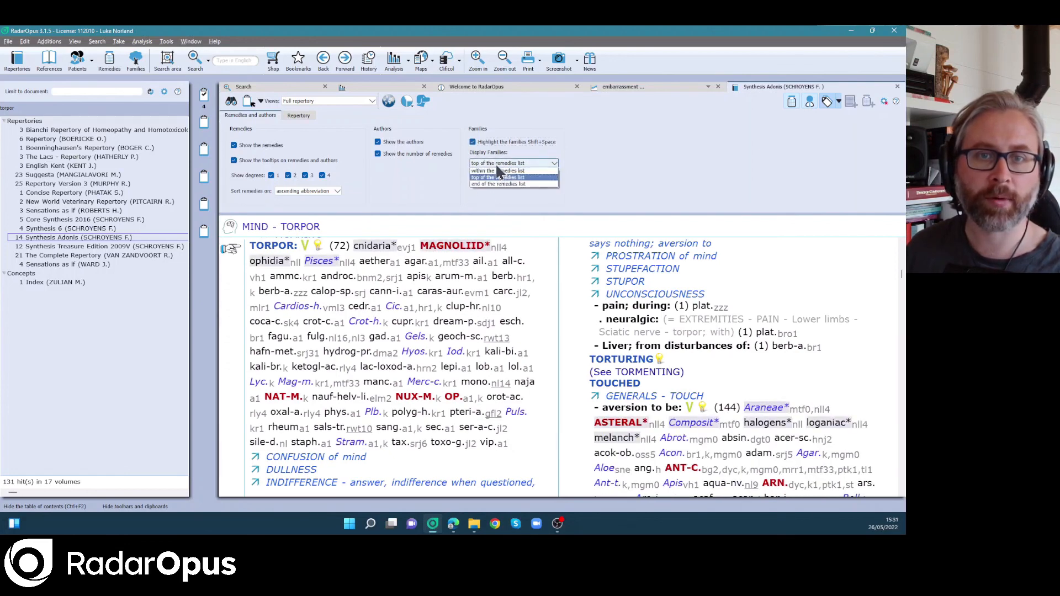
left_click(497, 185)
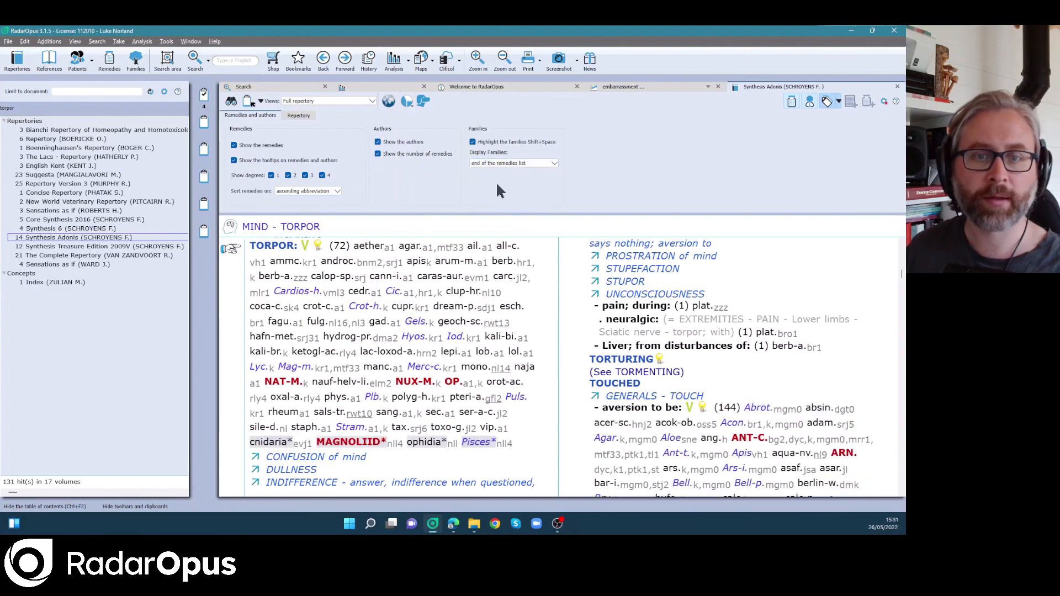
left_click(491, 164)
left_click(497, 170)
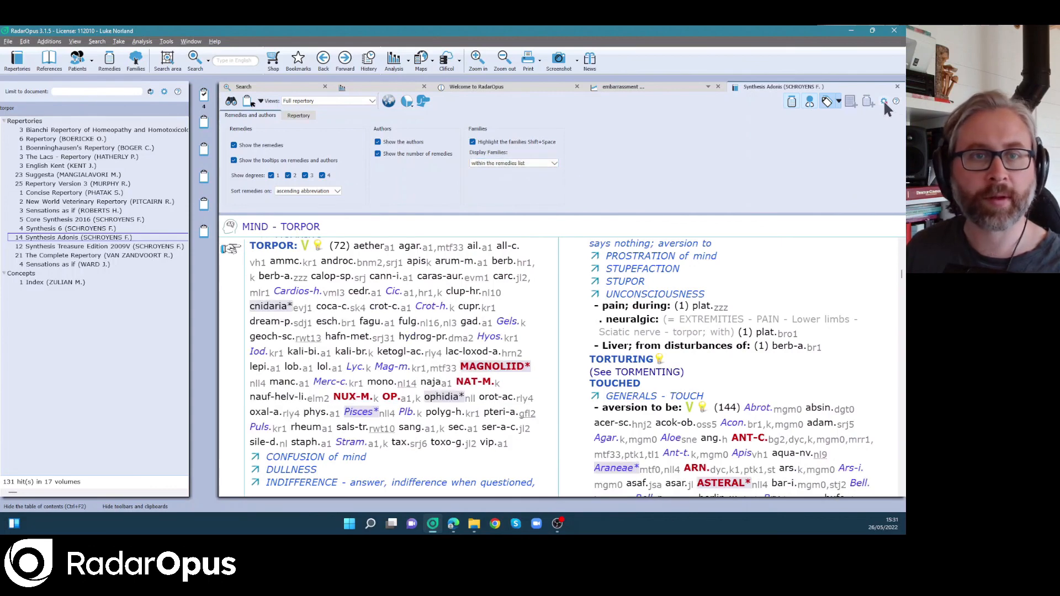
Open the Repertory section of the Synthesis Adonis display options
left_click(299, 116)
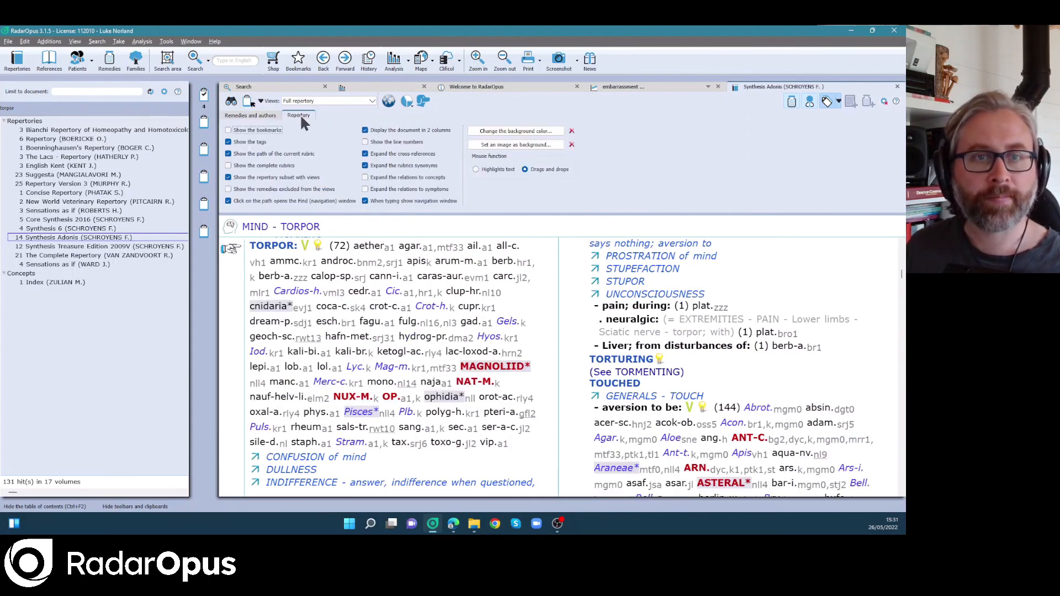